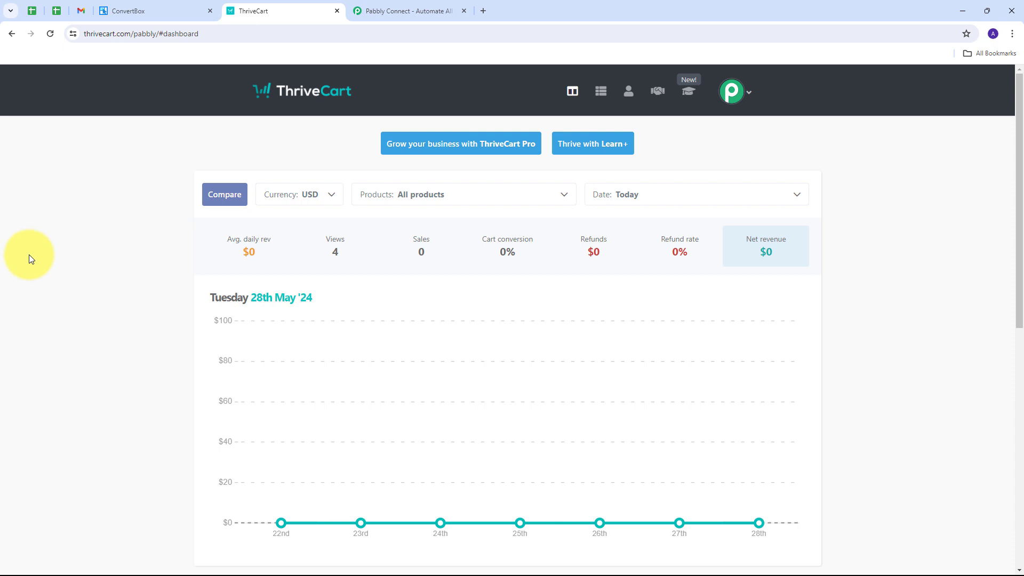
{"action": "left_click", "coordinate": [117, 11]}
{"action": "left_click", "coordinate": [278, 11]}
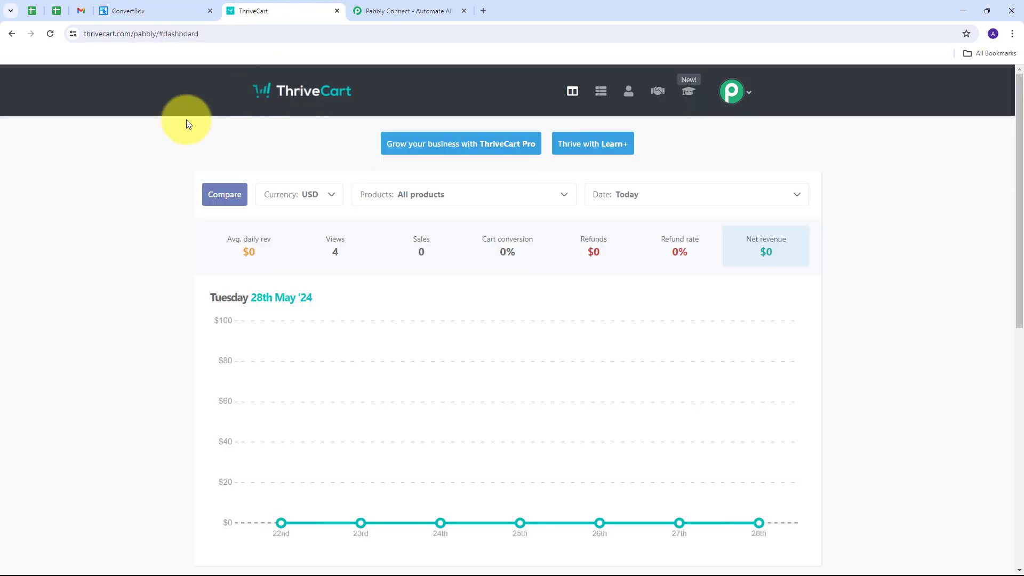
{"action": "left_click", "coordinate": [148, 10]}
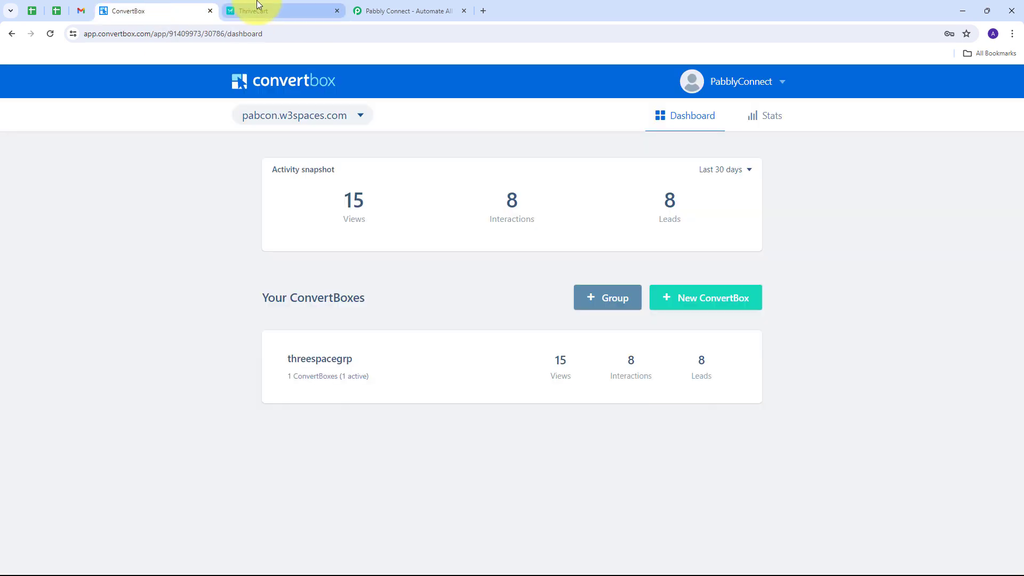
{"action": "left_click", "coordinate": [258, 5]}
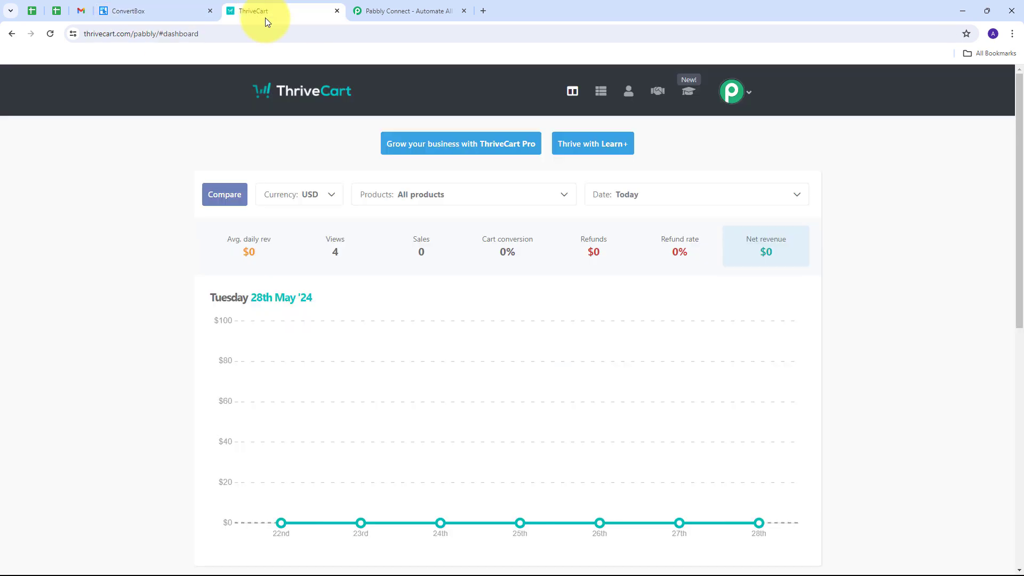
Switch to the Pabbly Connect website, sign in, and access Pabbly Connect from the list of Pabbly apps.
{"action": "left_click", "coordinate": [408, 11]}
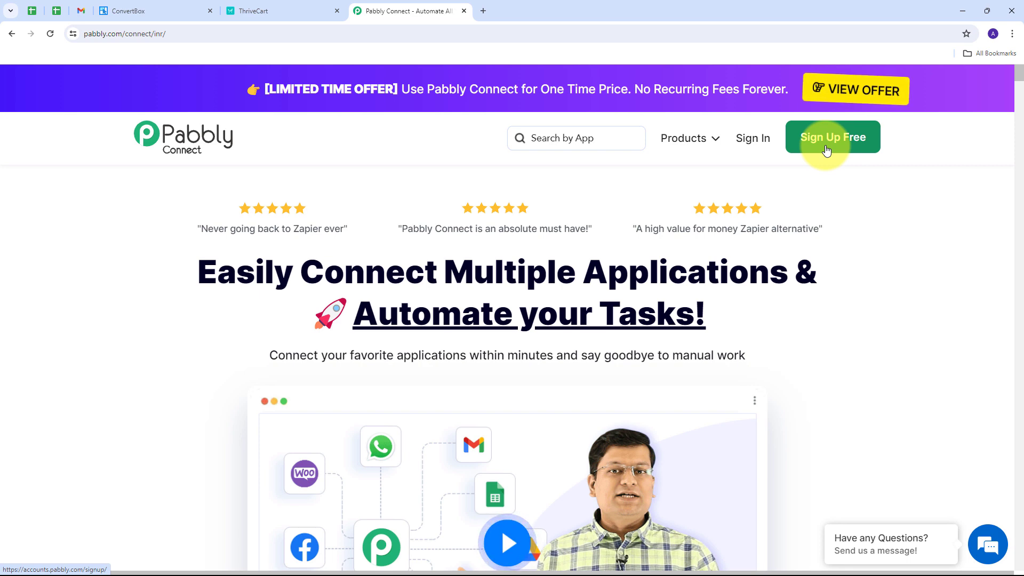
{"action": "left_click", "coordinate": [745, 142]}
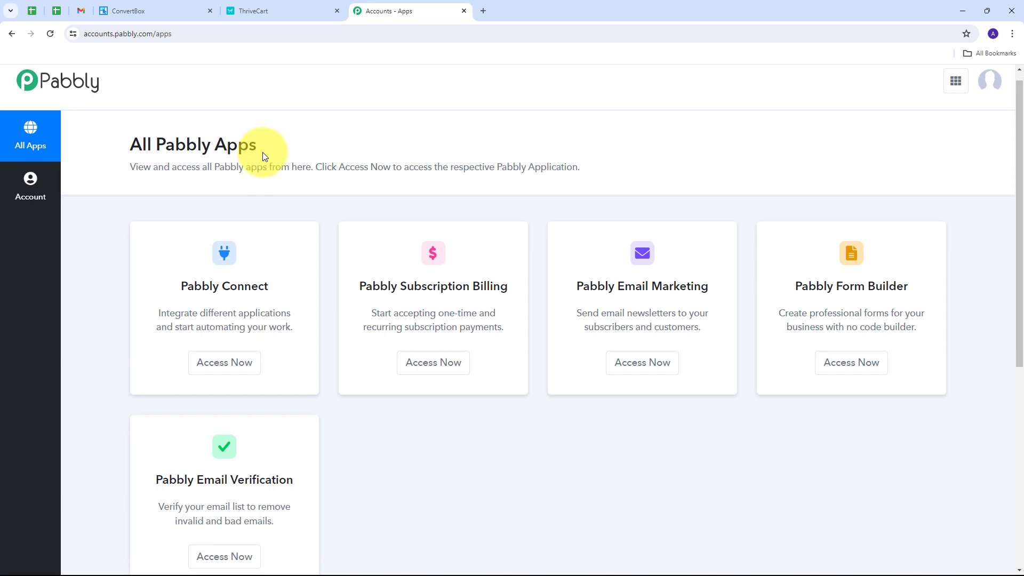
{"action": "scroll", "coordinate": [224, 186], "scroll_direction": "down", "scroll_amount": 2}
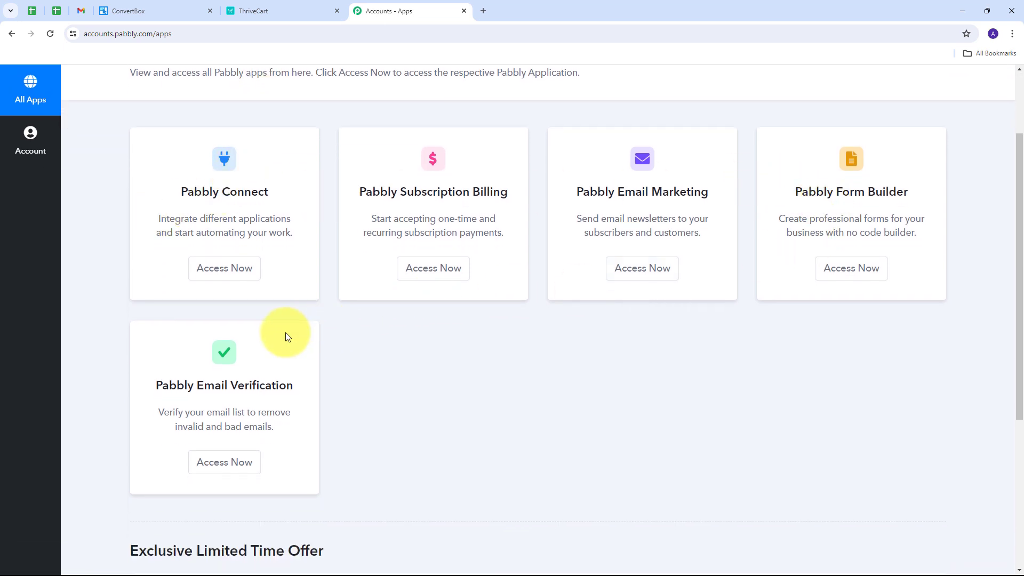
{"action": "left_click_drag", "start_coordinate": [177, 193], "coordinate": [280, 194]}
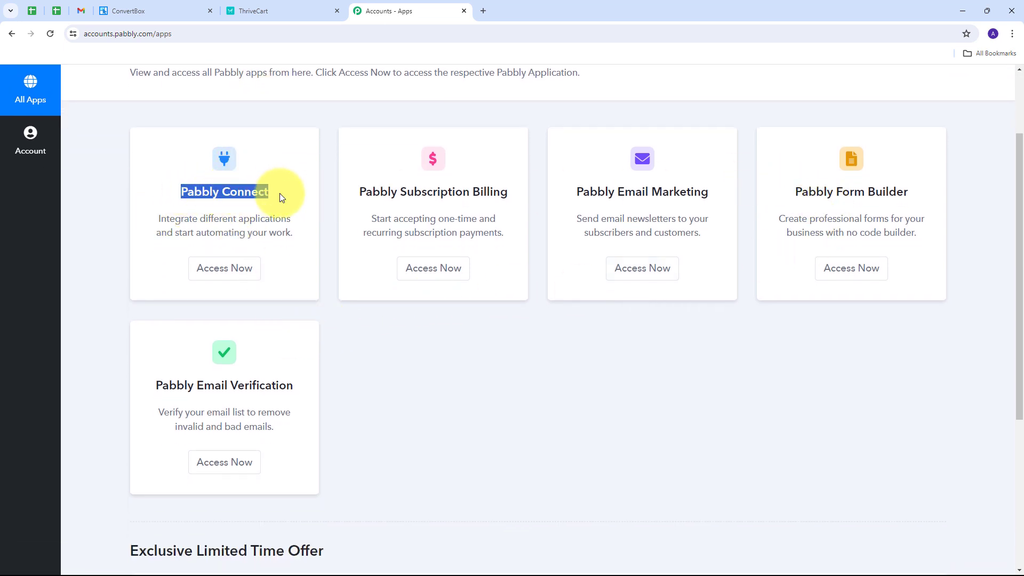
{"action": "left_click", "coordinate": [228, 274]}
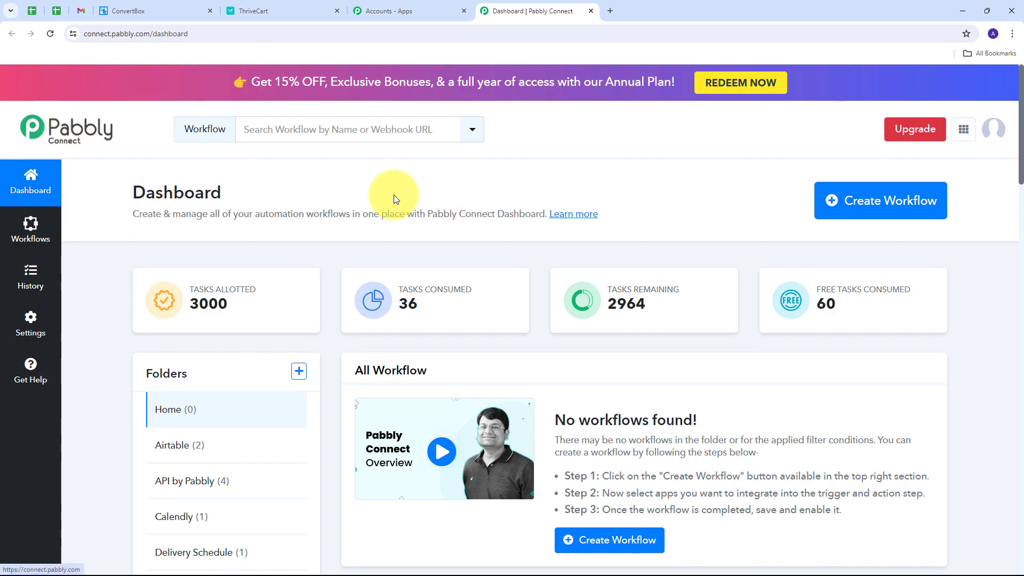
Create a workflow in the Home folder named "Create ThriveCart Learn+ Student on ConvertBox Form Submisss…".
{"action": "scroll", "coordinate": [416, 240], "scroll_direction": "down", "scroll_amount": 1}
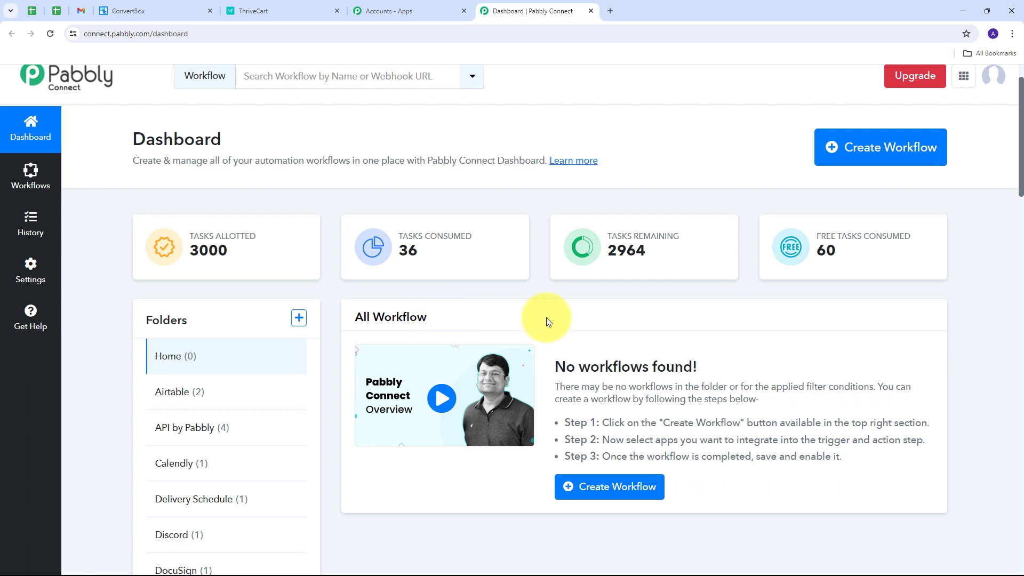
{"action": "scroll", "coordinate": [546, 318], "scroll_direction": "up", "scroll_amount": 1}
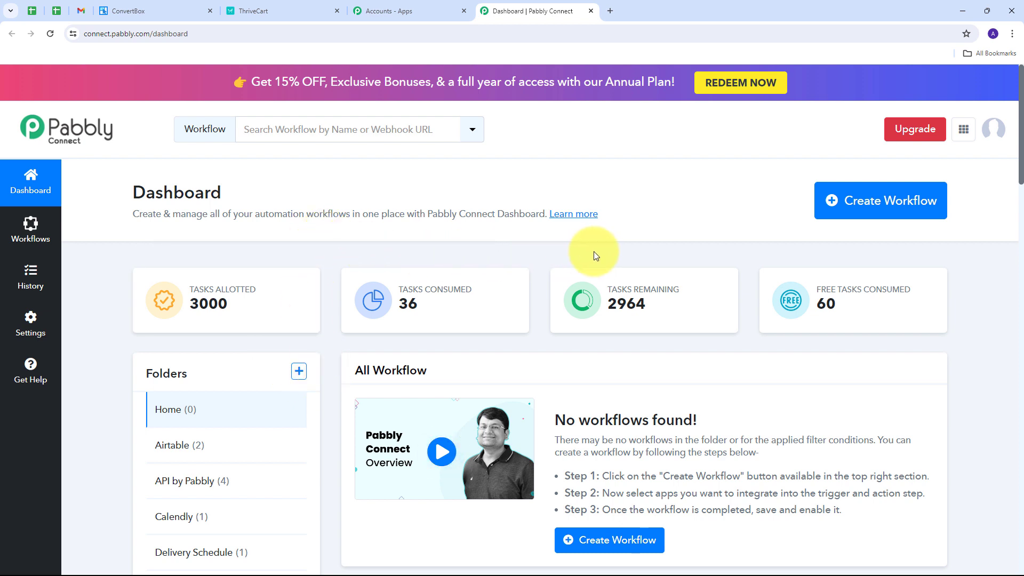
{"action": "left_click", "coordinate": [865, 212]}
{"action": "left_click", "coordinate": [426, 291]}
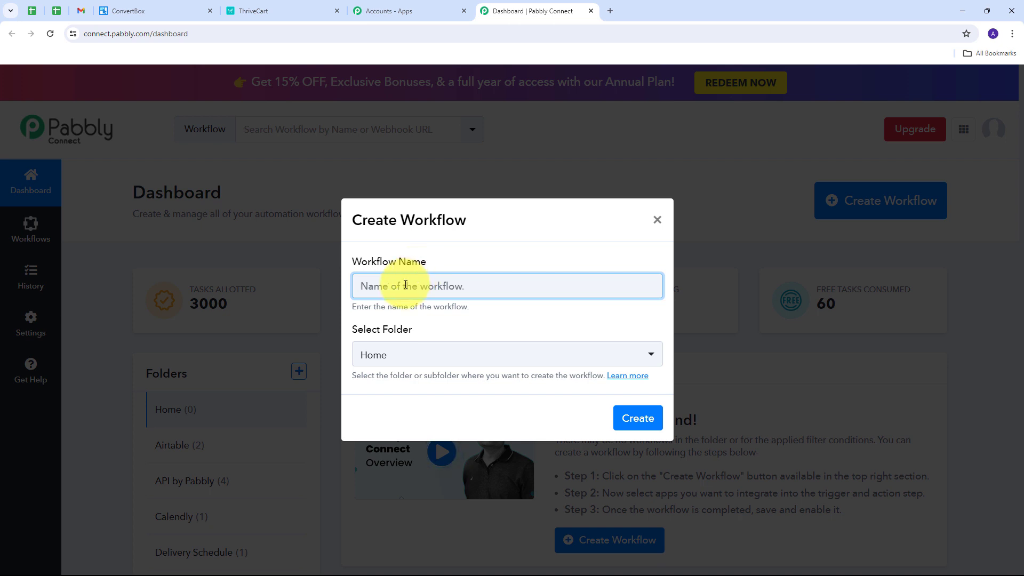
{"action": "key", "text": "ctrl+v"}
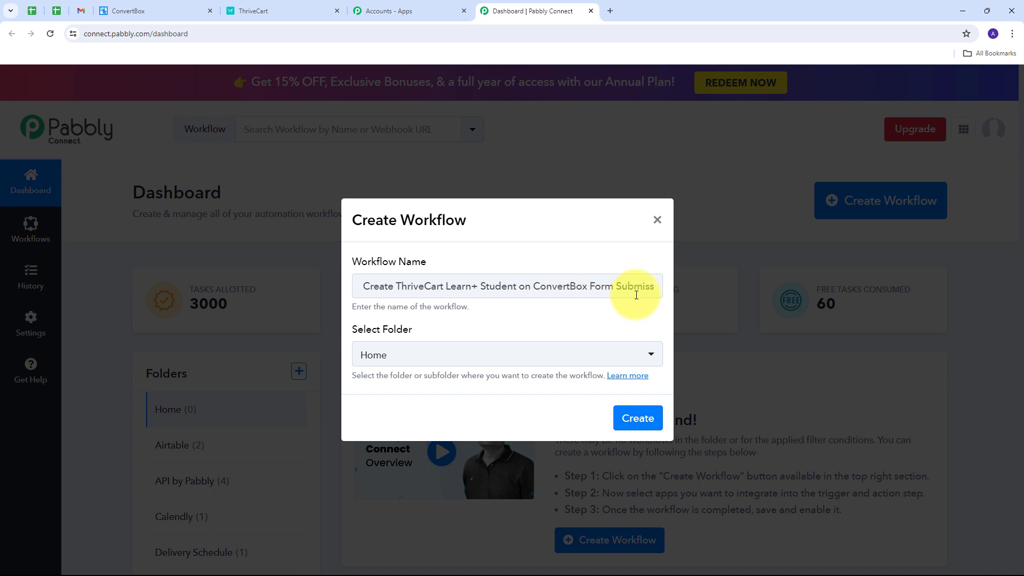
{"action": "left_click", "coordinate": [635, 418]}
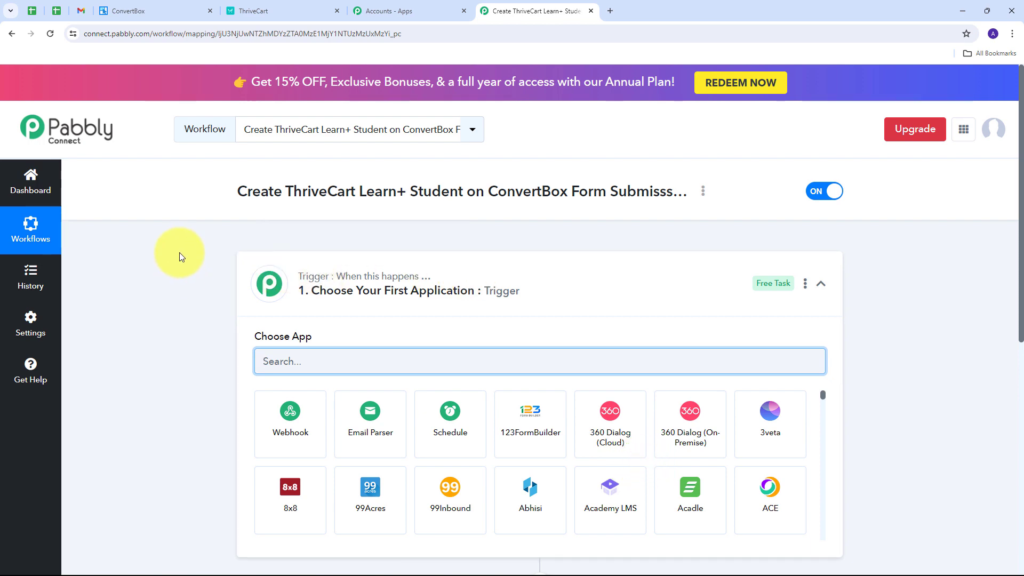
Set the workflow's trigger application to ConvertBox with New Lead Submission as the trigger event.
{"action": "scroll", "coordinate": [180, 253], "scroll_direction": "down", "scroll_amount": 4}
{"action": "scroll", "coordinate": [180, 253], "scroll_direction": "up", "scroll_amount": 2}
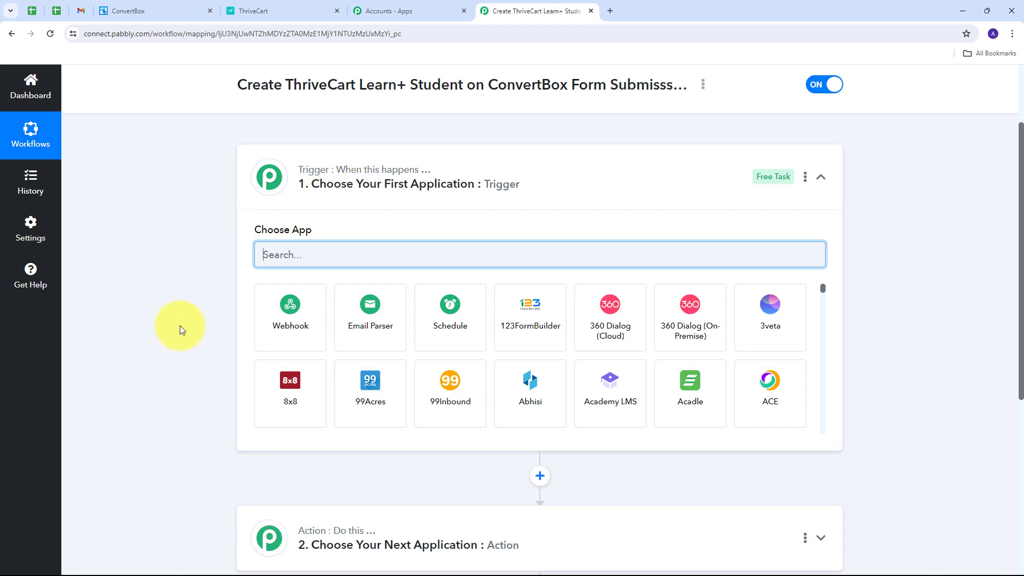
{"action": "scroll", "coordinate": [180, 325], "scroll_direction": "down", "scroll_amount": 1}
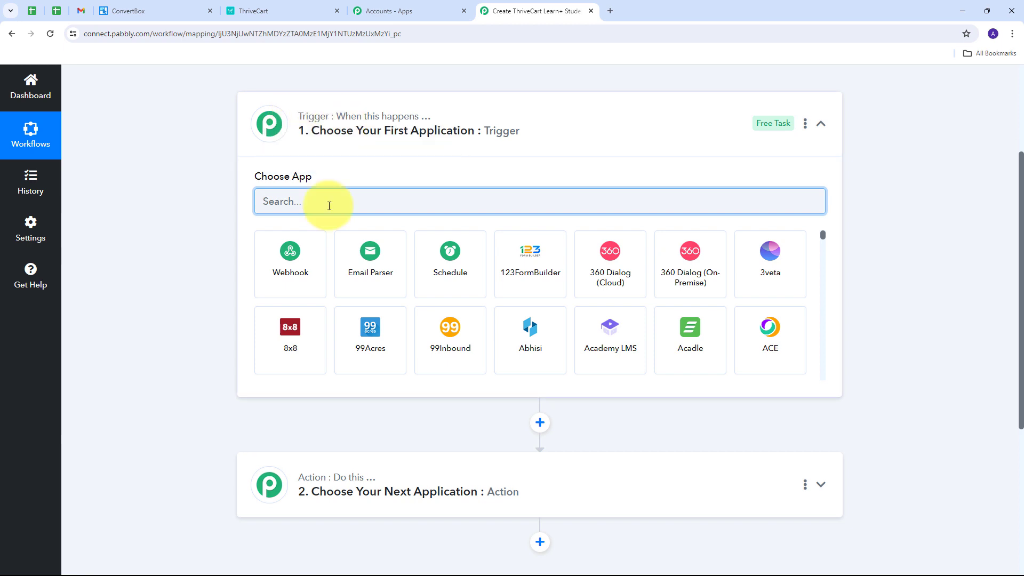
{"action": "type", "text": "Co"}
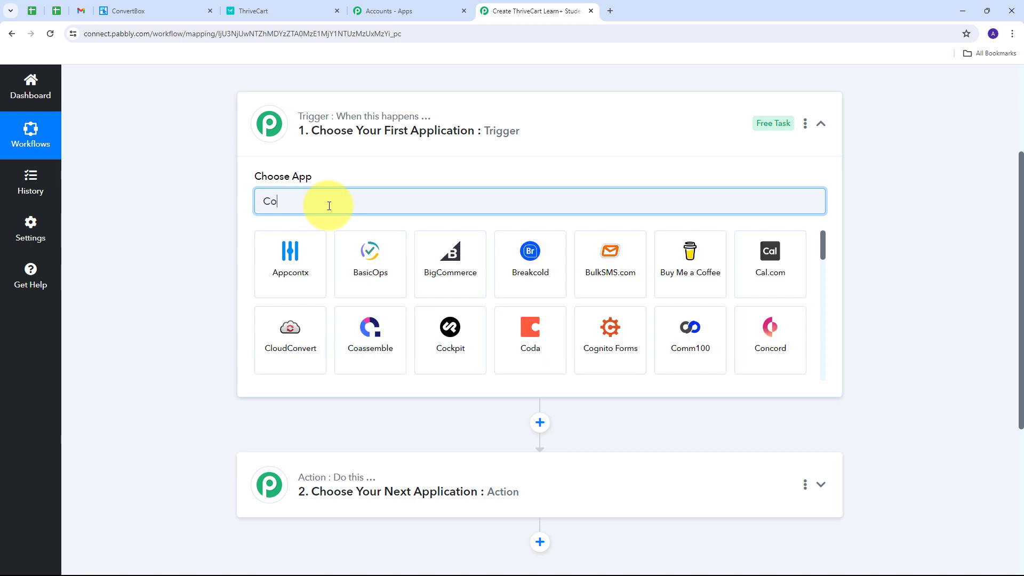
{"action": "type", "text": "nvertBox"}
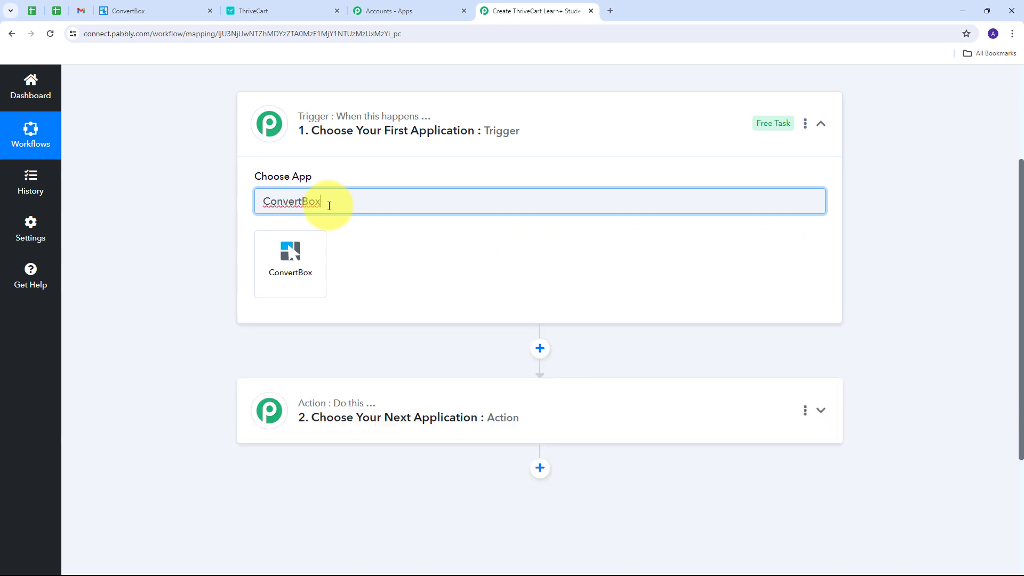
{"action": "left_click", "coordinate": [297, 270]}
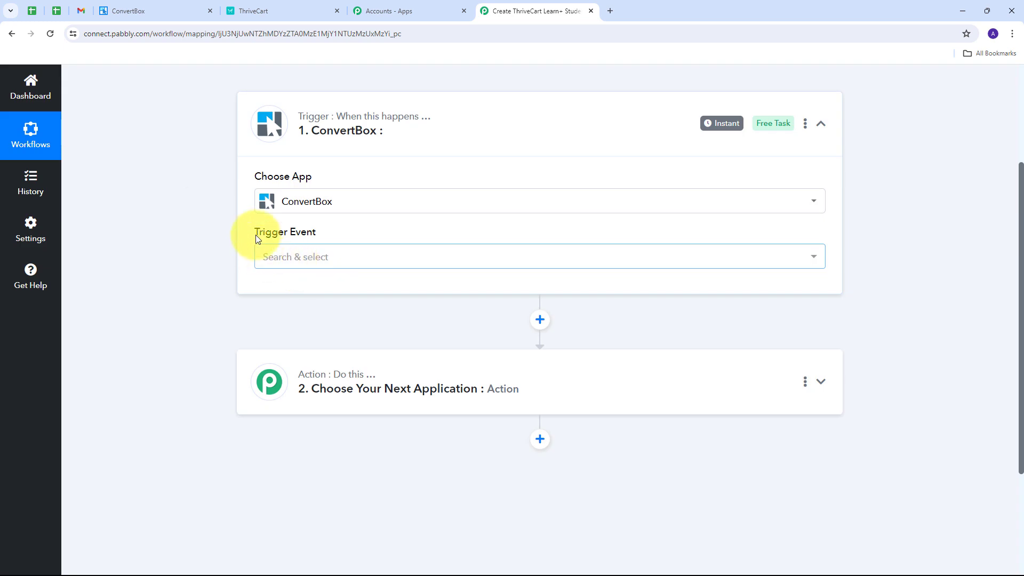
{"action": "left_click", "coordinate": [541, 262]}
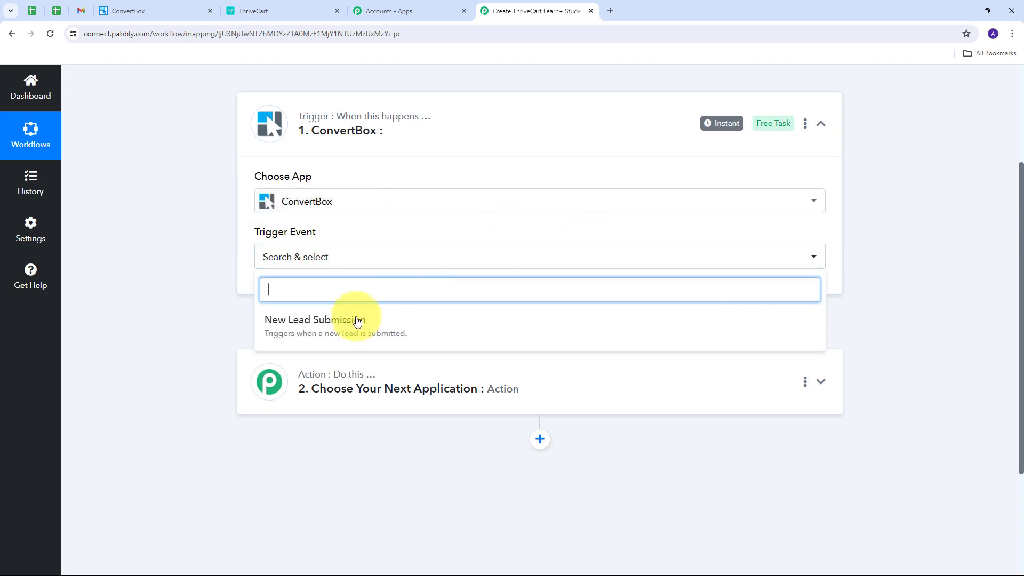
{"action": "left_click", "coordinate": [329, 324]}
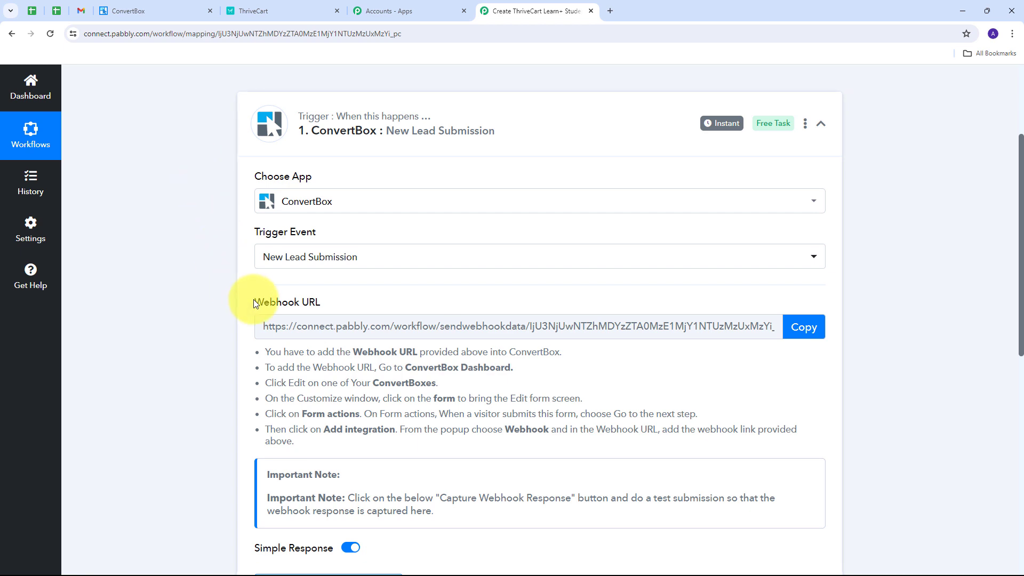
Review the setup instructions of the ConvertBox trigger and copy its webhook URL.
{"action": "left_click_drag", "start_coordinate": [254, 300], "coordinate": [326, 303]}
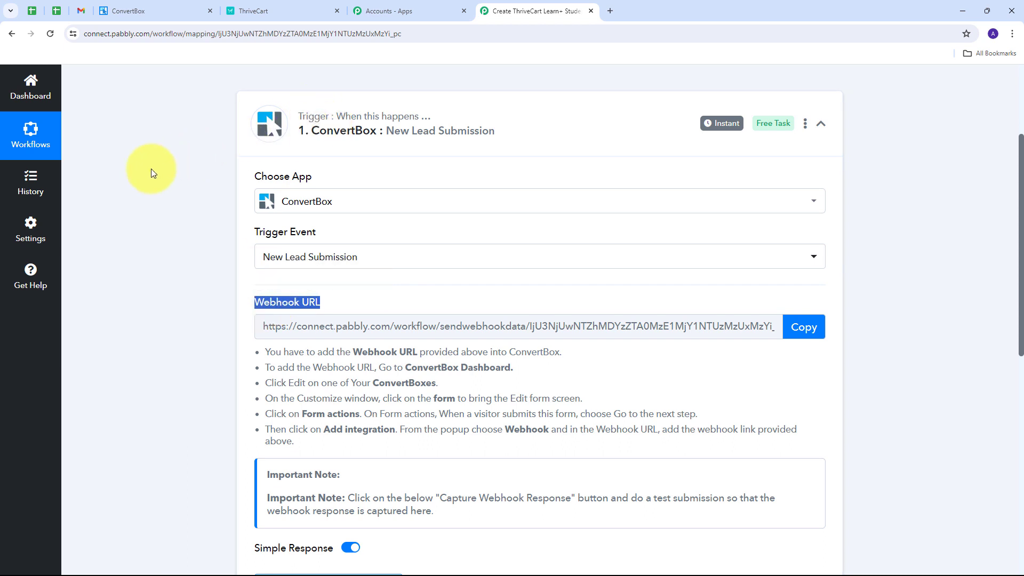
{"action": "left_click_drag", "start_coordinate": [266, 350], "coordinate": [621, 457]}
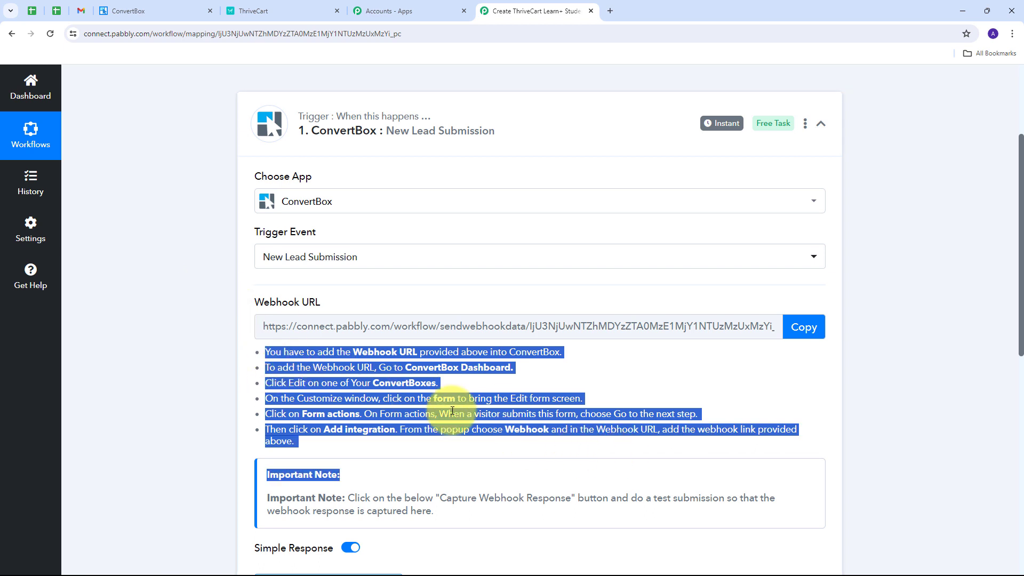
{"action": "left_click", "coordinate": [809, 333]}
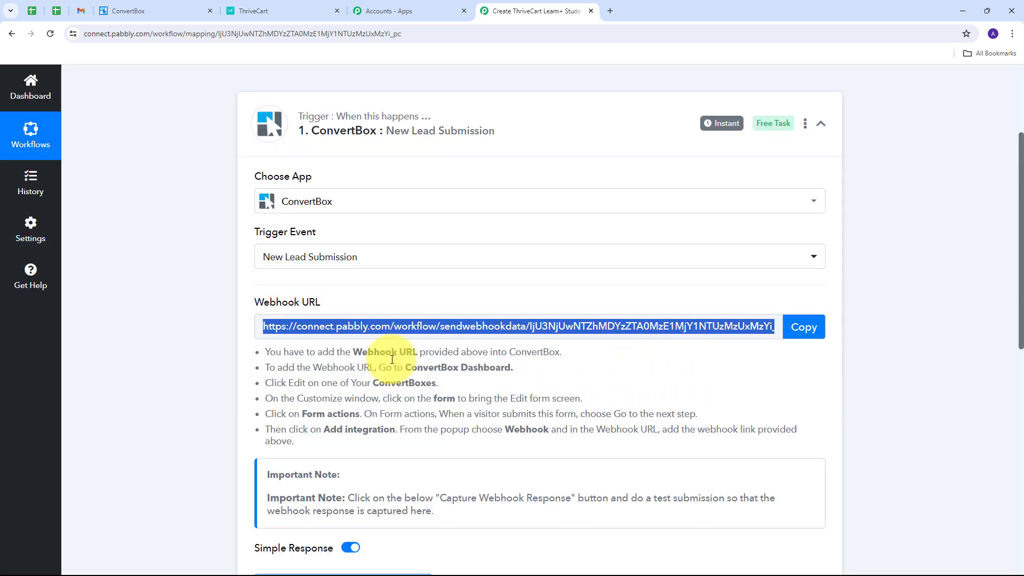
Switch to ConvertBox, edit thereespacesbox in the threespacegrp group, and open the settings of its form.
{"action": "left_click", "coordinate": [161, 13]}
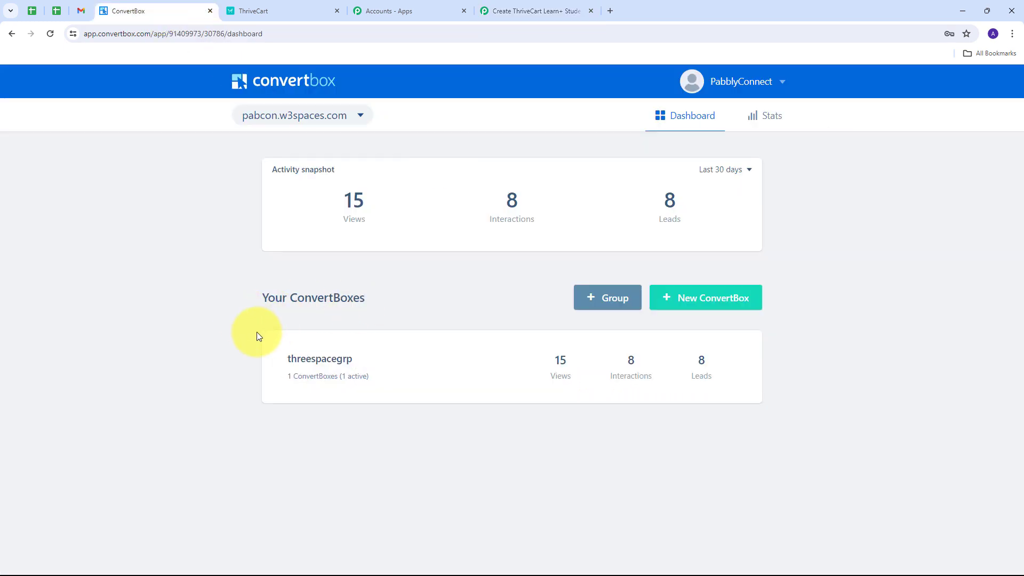
{"action": "left_click", "coordinate": [475, 361]}
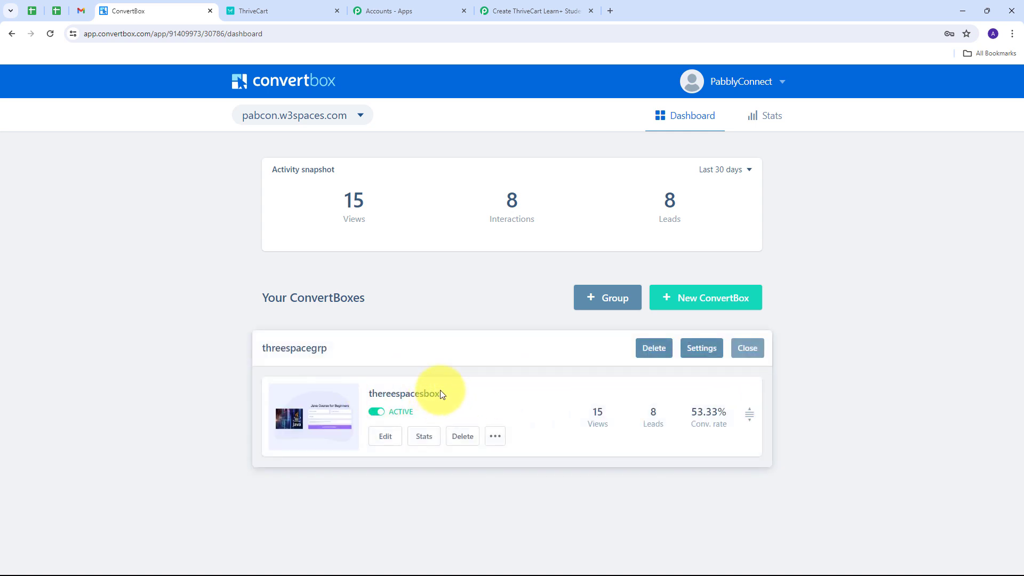
{"action": "left_click", "coordinate": [381, 440]}
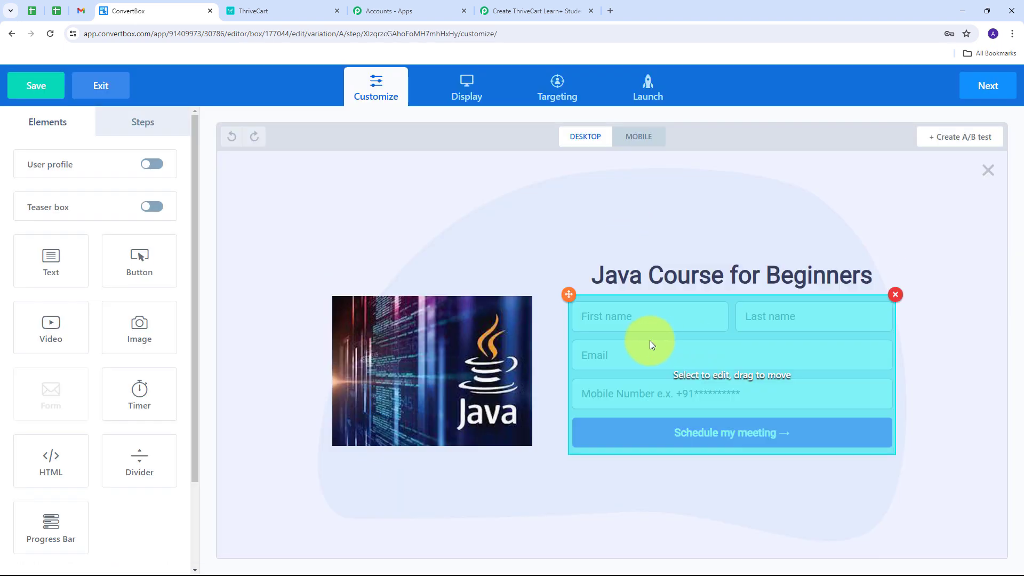
{"action": "left_click", "coordinate": [649, 340]}
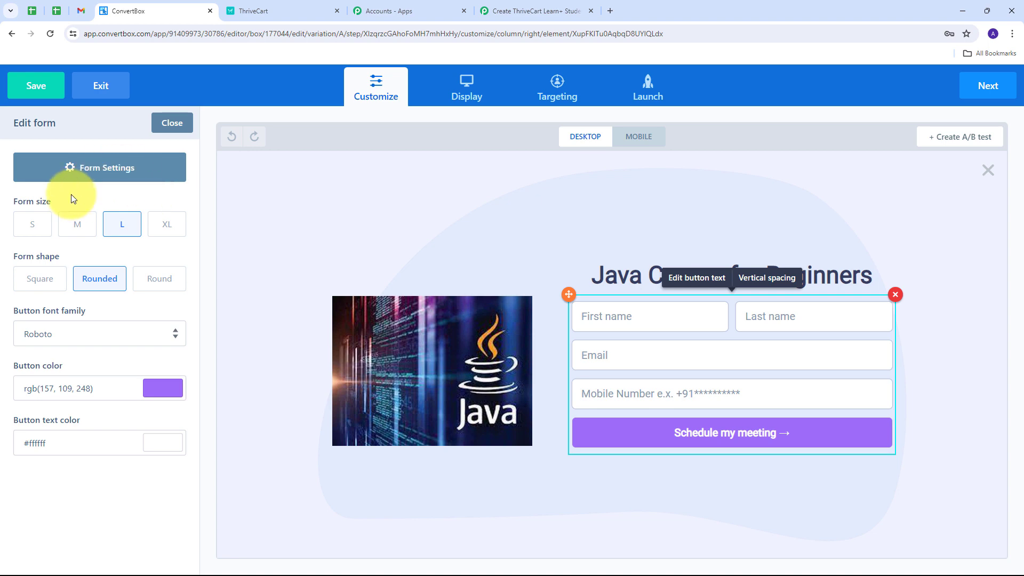
{"action": "left_click", "coordinate": [94, 172]}
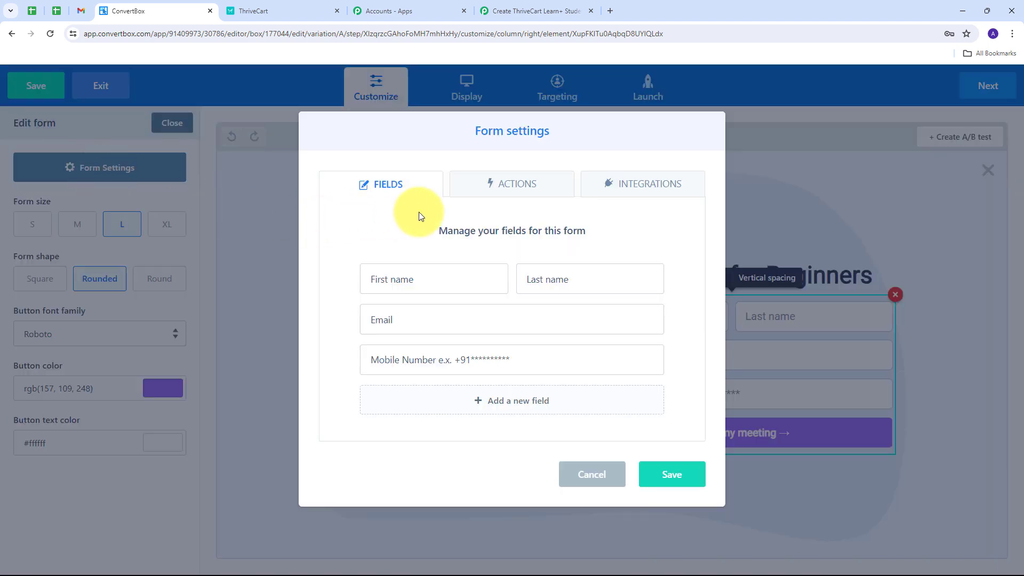
Set the form's default submission action to Go to next step.
{"action": "left_click", "coordinate": [489, 185]}
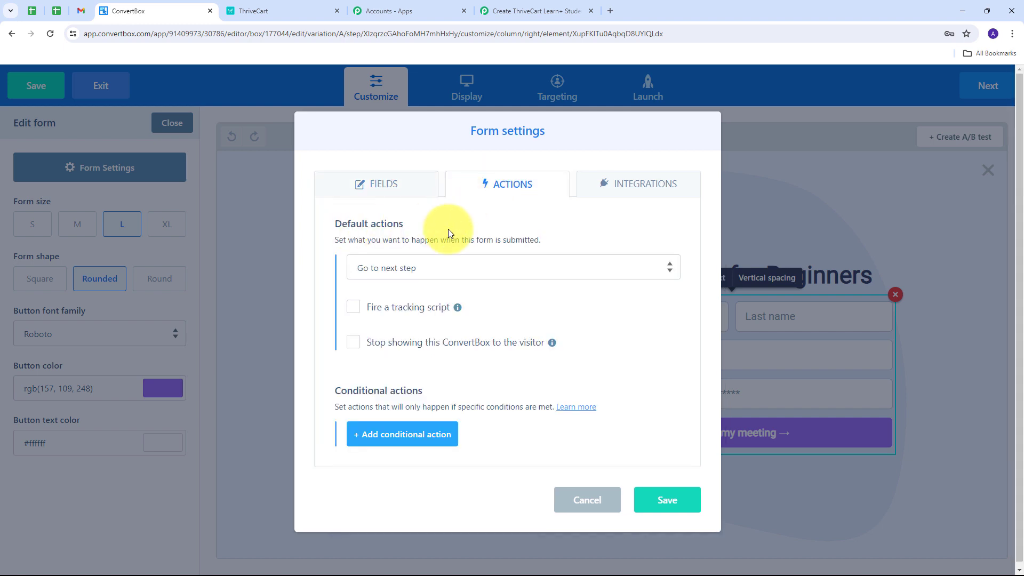
{"action": "left_click", "coordinate": [613, 268]}
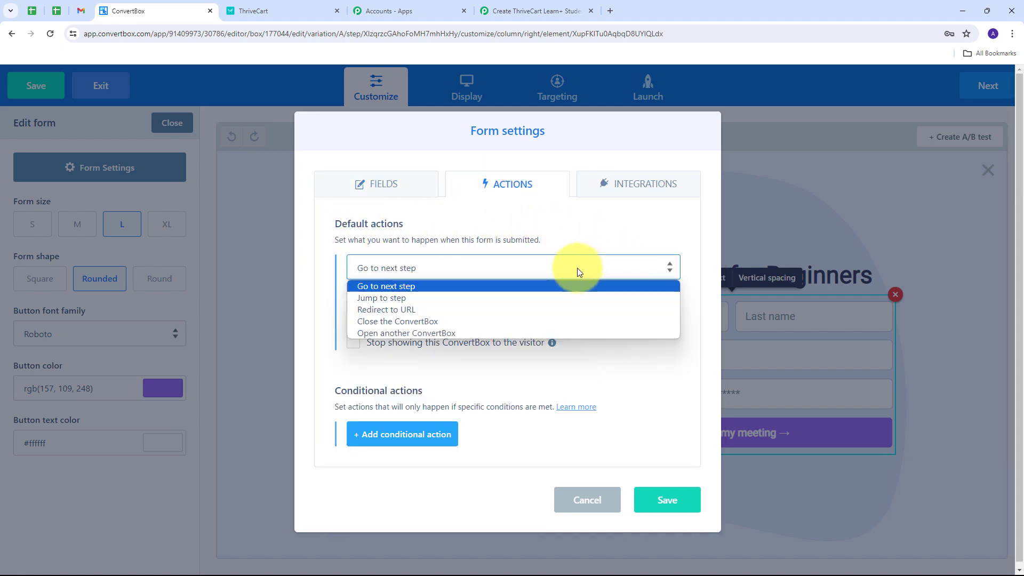
{"action": "left_click", "coordinate": [393, 288]}
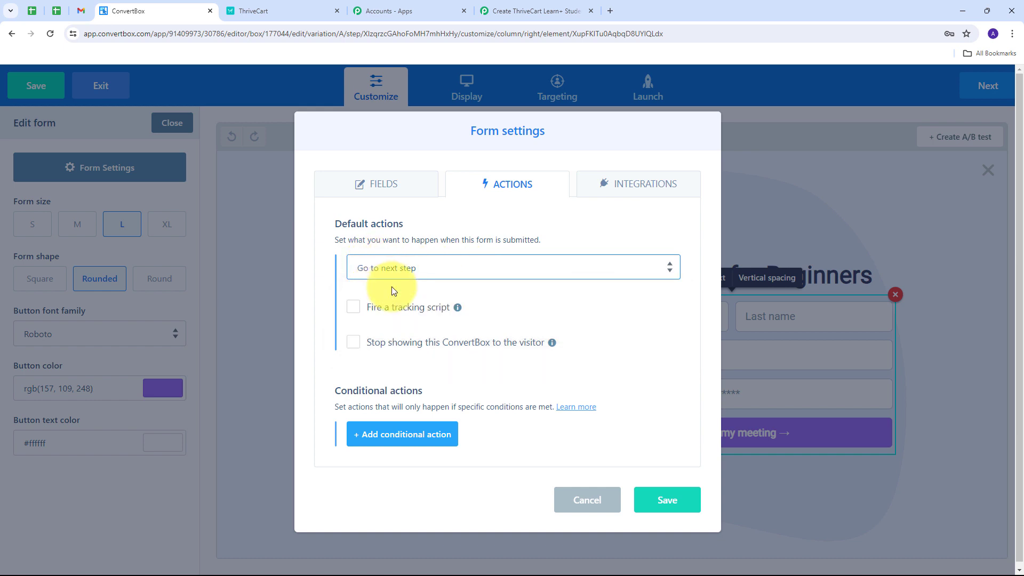
Add a default Webhooks integration to the form using the copied Pabbly Connect webhook URL, and save the form settings.
{"action": "left_click", "coordinate": [639, 187]}
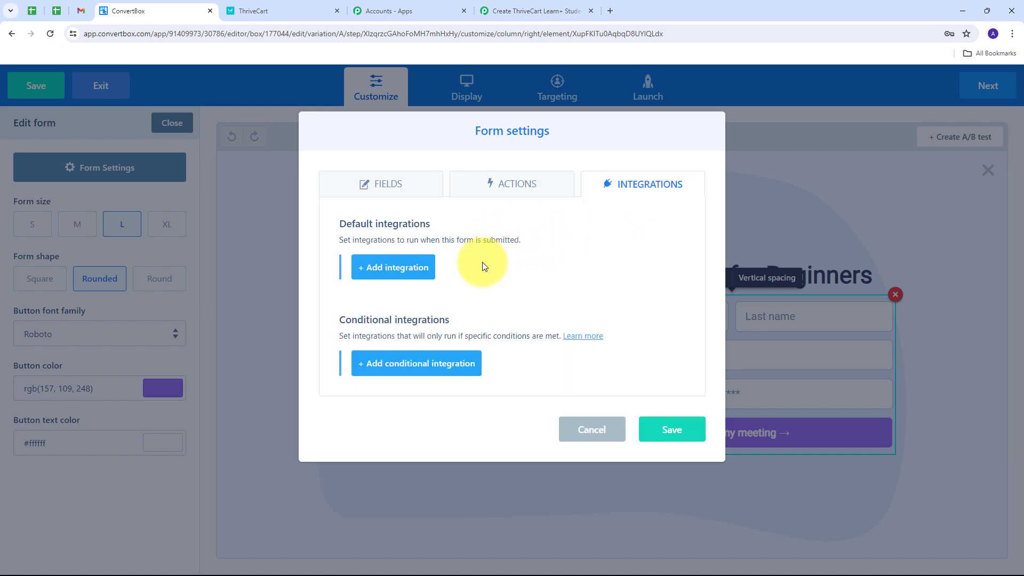
{"action": "left_click", "coordinate": [389, 270]}
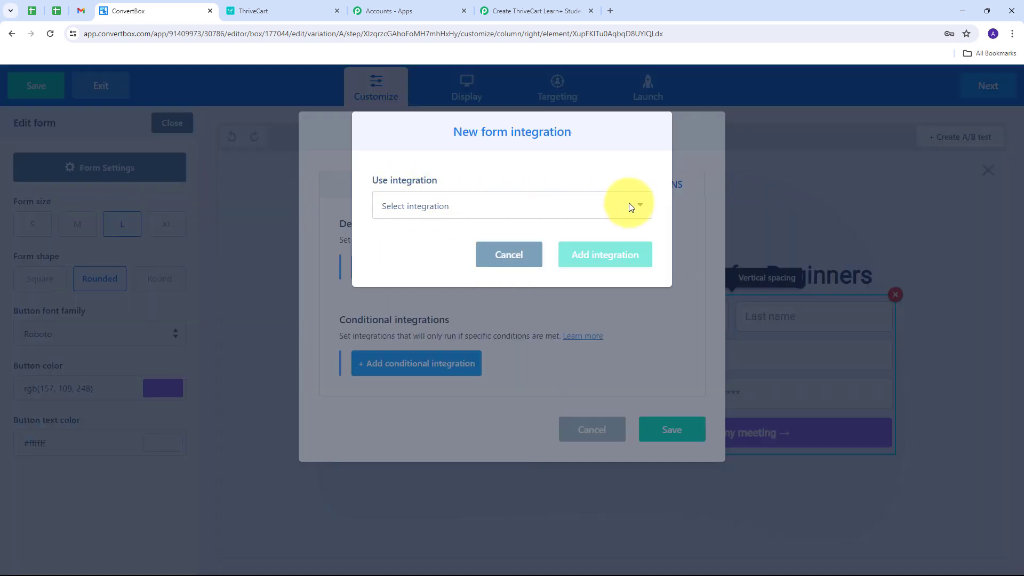
{"action": "left_click", "coordinate": [630, 206]}
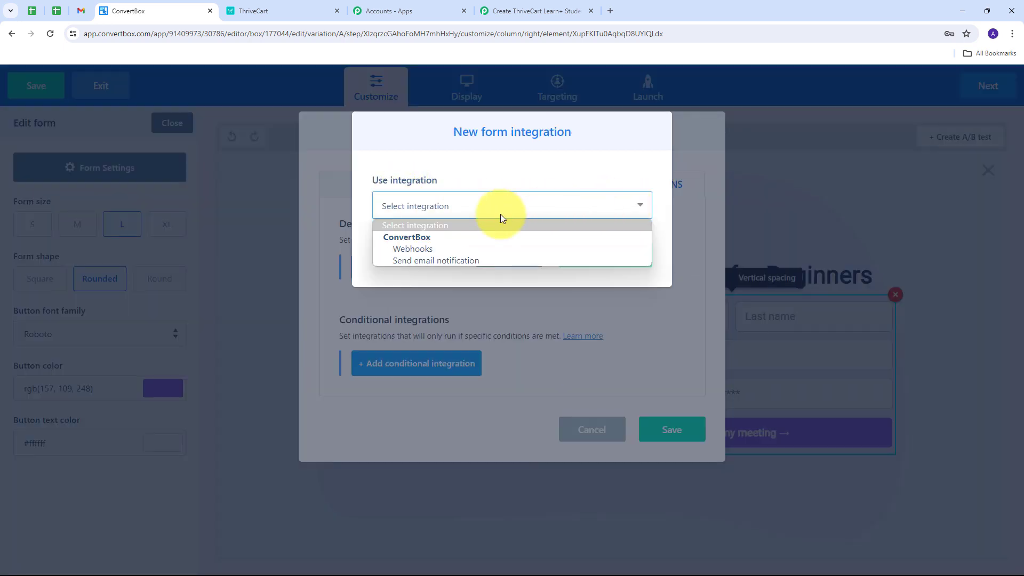
{"action": "left_click", "coordinate": [414, 250]}
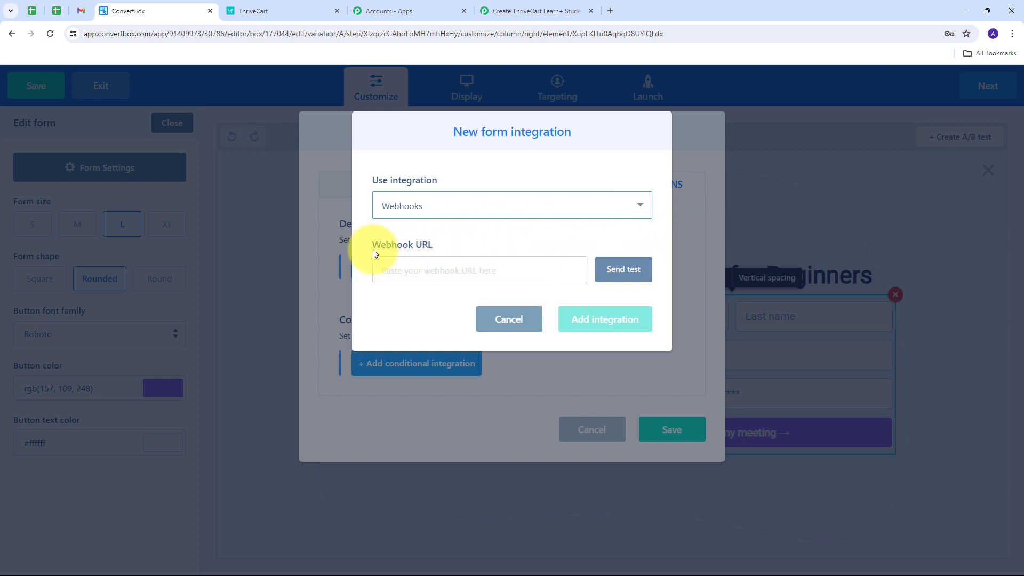
{"action": "left_click", "coordinate": [397, 270]}
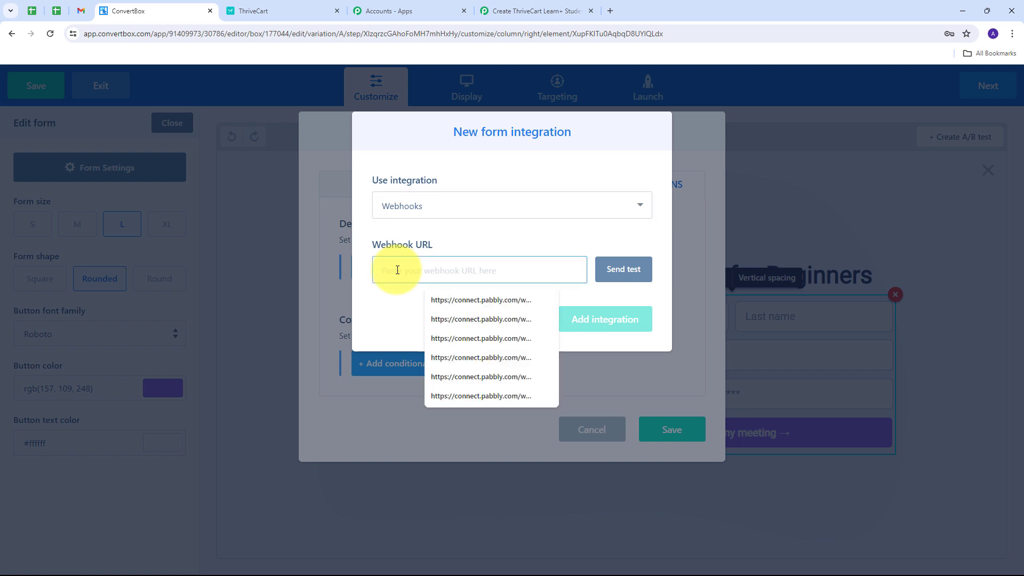
{"action": "key", "text": "ctrl+v"}
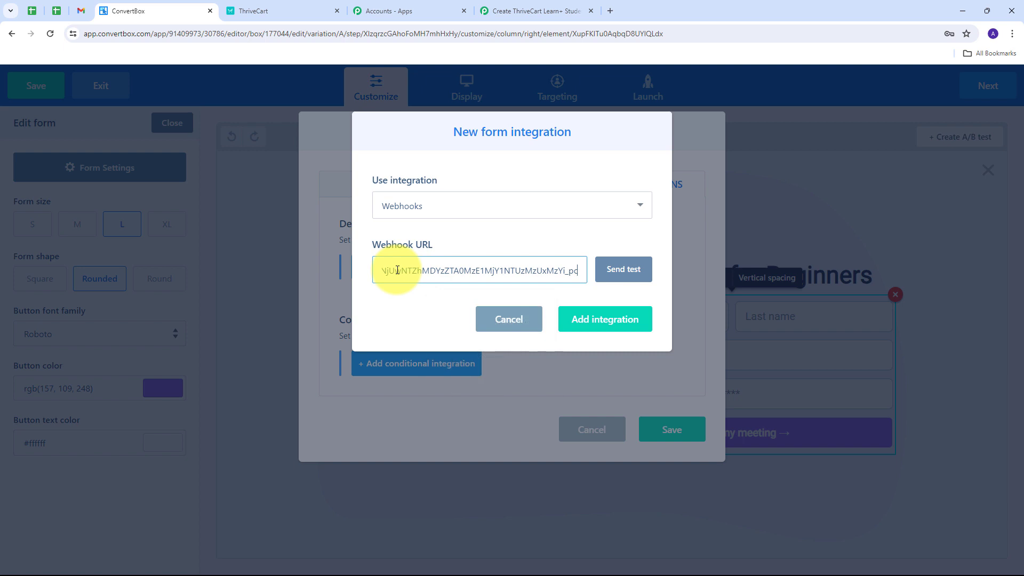
{"action": "left_click", "coordinate": [590, 322]}
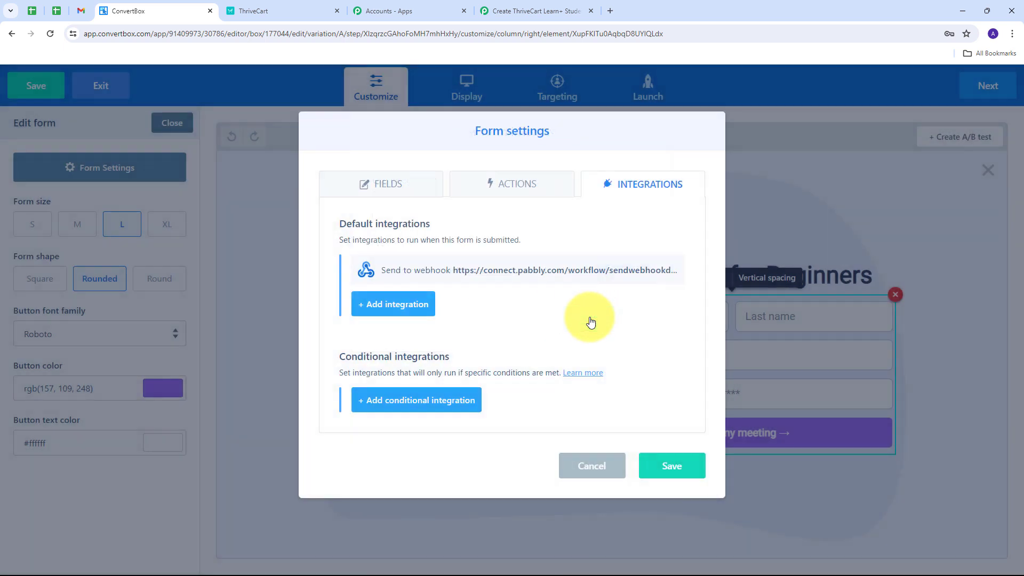
{"action": "left_click", "coordinate": [664, 464]}
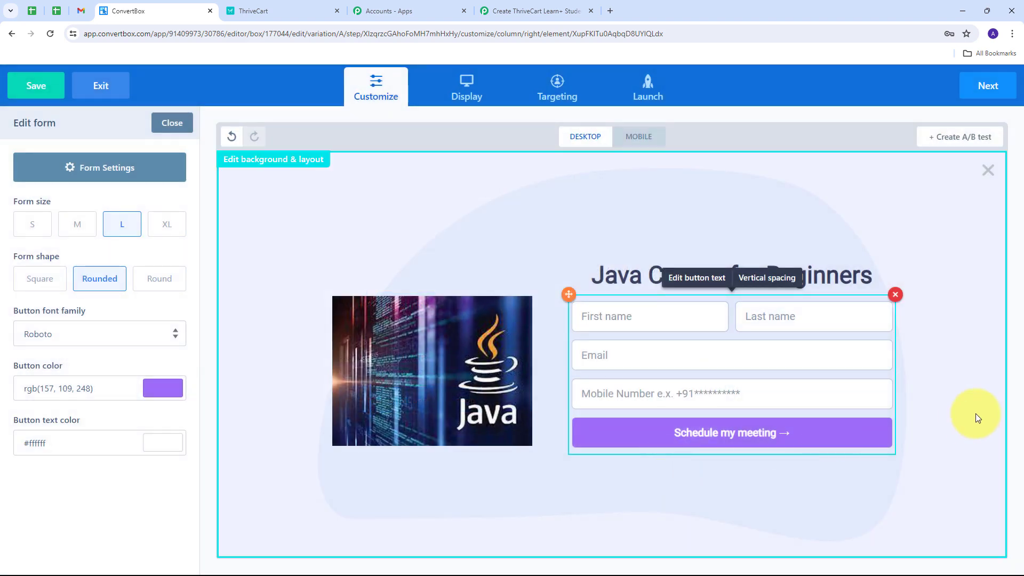
Proceed through the remaining ConvertBox setup stages with their existing settings, finish to save thereespacesbox, and return to the dashboard.
{"action": "left_click", "coordinate": [998, 91]}
{"action": "left_click", "coordinate": [997, 91]}
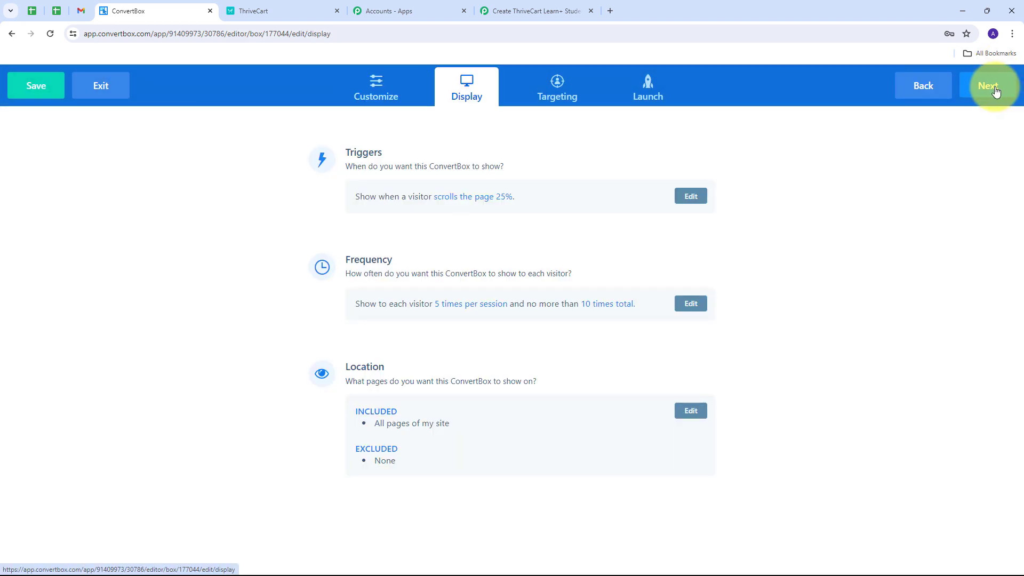
{"action": "left_click", "coordinate": [996, 92]}
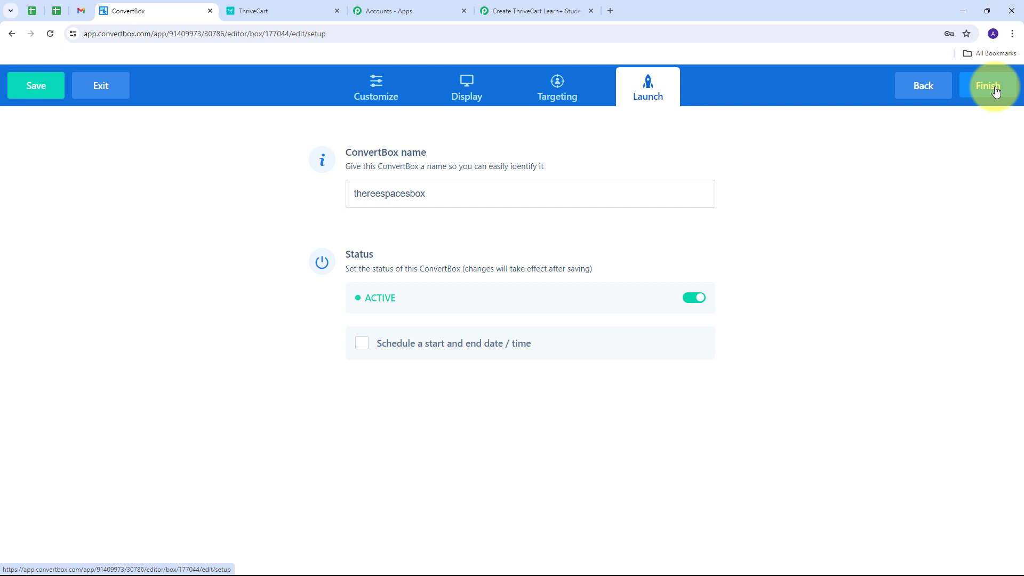
{"action": "left_click", "coordinate": [996, 92]}
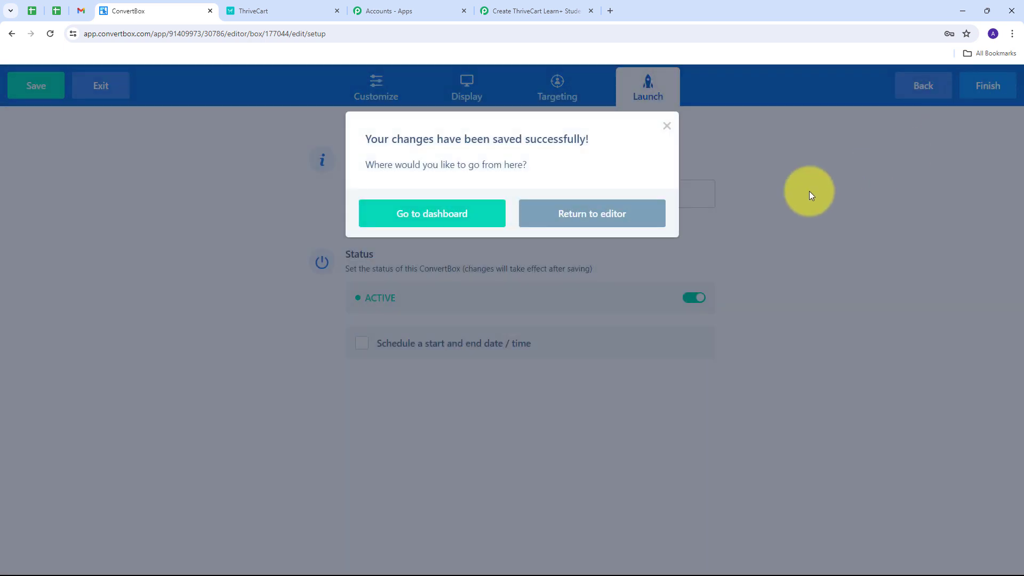
{"action": "left_click", "coordinate": [432, 216]}
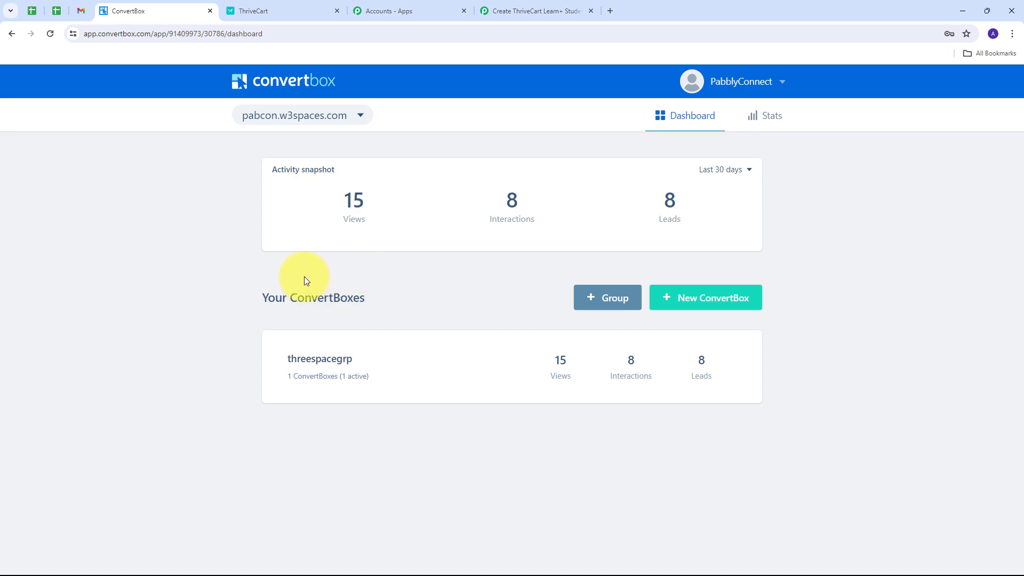
Switch to the Pabbly Connect workflow and check the capture status of the ConvertBox trigger's webhook.
{"action": "left_click", "coordinate": [496, 4]}
{"action": "scroll", "coordinate": [427, 218], "scroll_direction": "down", "scroll_amount": 5}
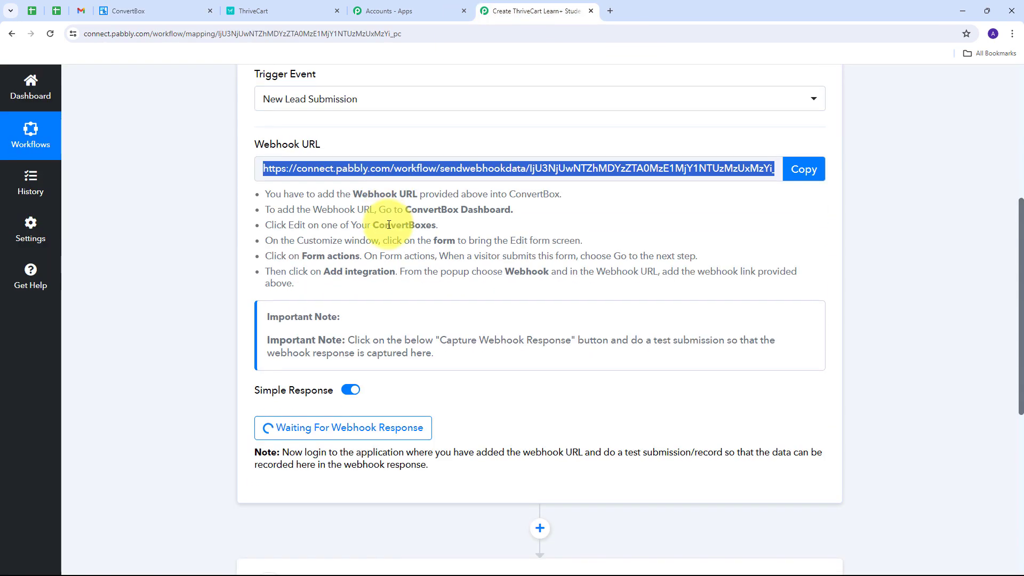
{"action": "scroll", "coordinate": [433, 222], "scroll_direction": "down", "scroll_amount": 1}
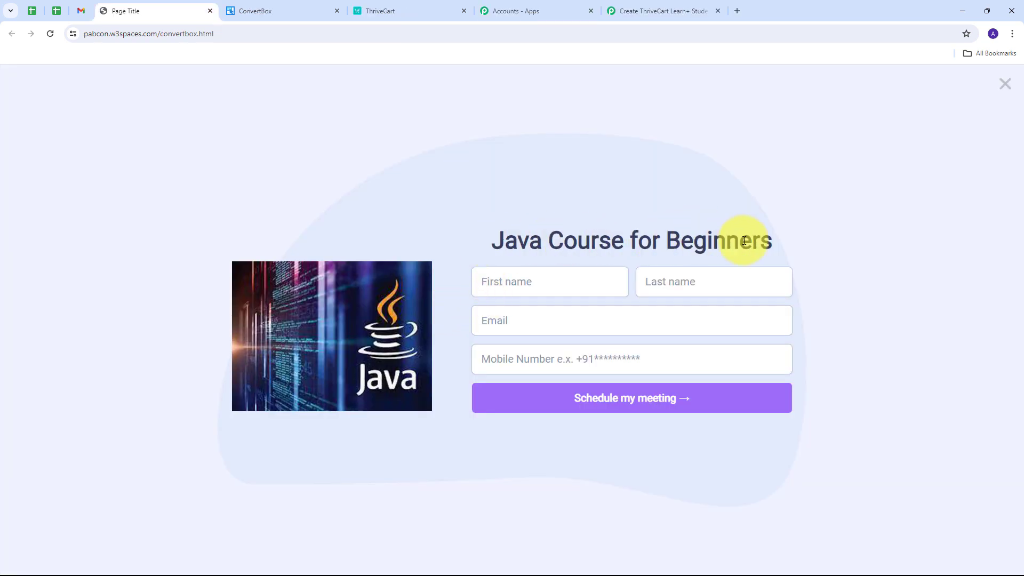
On the convertbox.html page, fill the Java Course for Beginners form with the test lead's first name, last name, email and mobile number, and submit it.
{"action": "left_click_drag", "start_coordinate": [497, 239], "coordinate": [804, 234]}
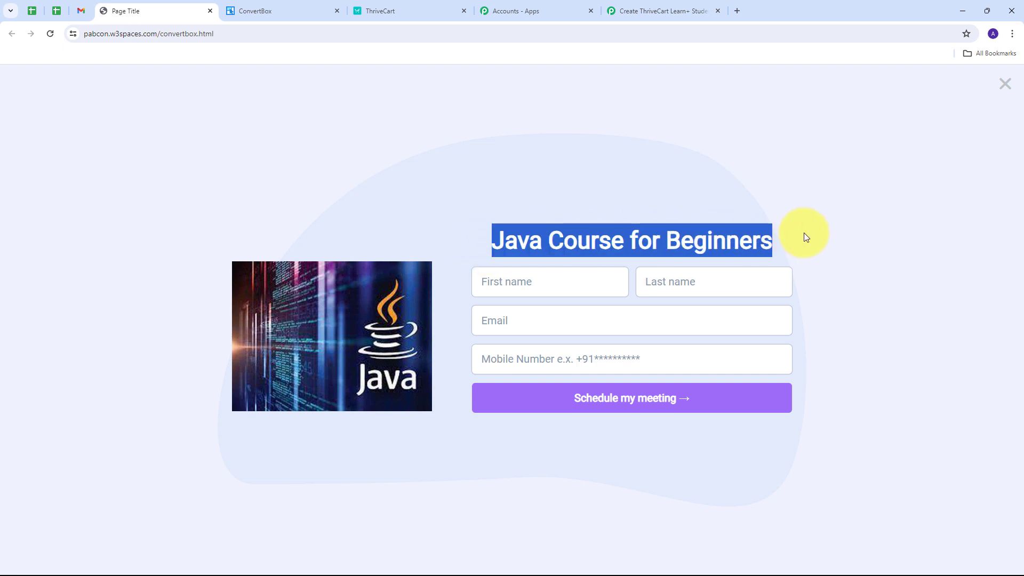
{"action": "left_click", "coordinate": [454, 223]}
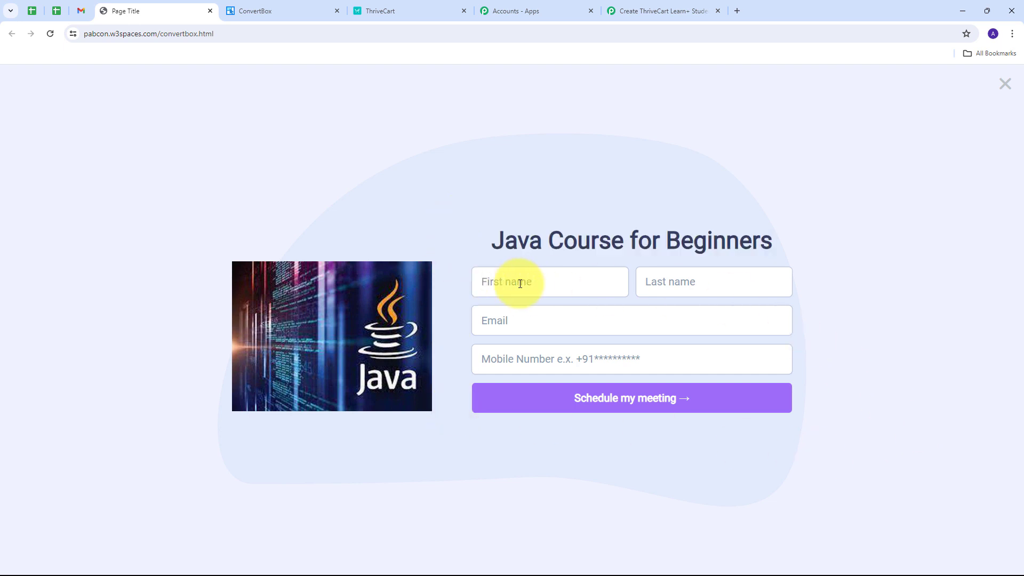
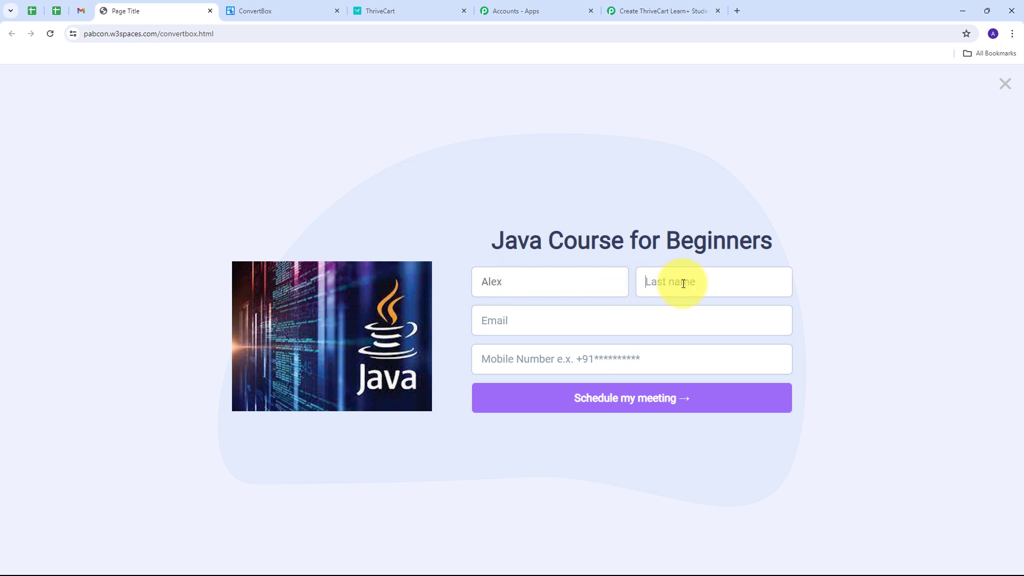
{"action": "left_click", "coordinate": [683, 283]}
{"action": "key", "text": "Tab"}
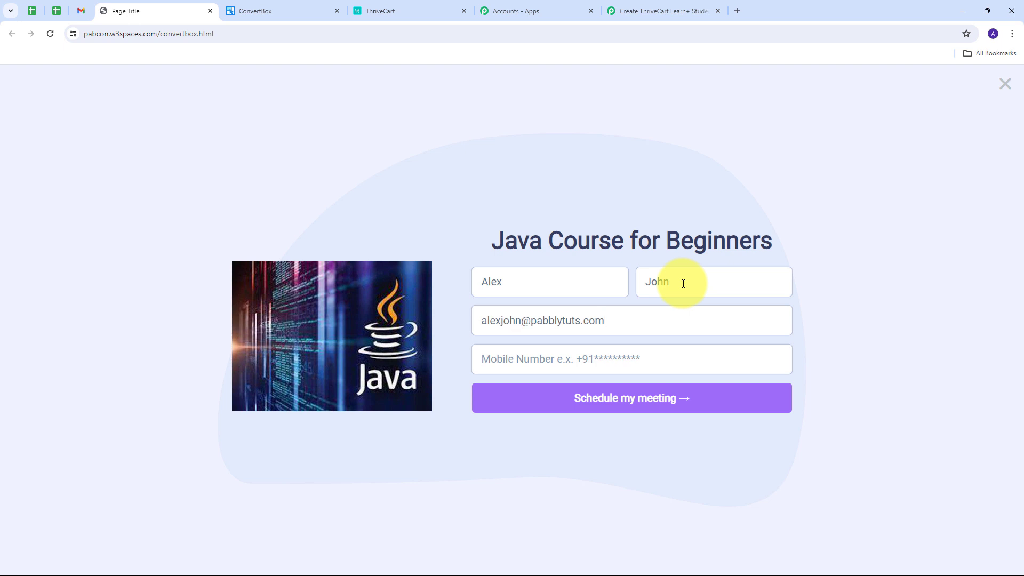
{"action": "key", "text": "Tab"}
{"action": "type", "text": "+919898989898"}
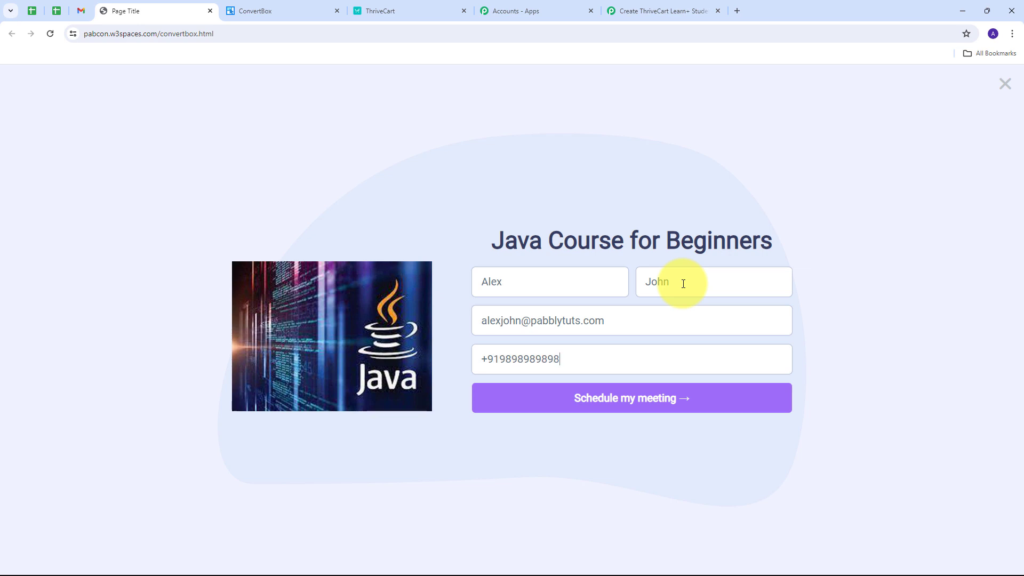
{"action": "left_click", "coordinate": [614, 398]}
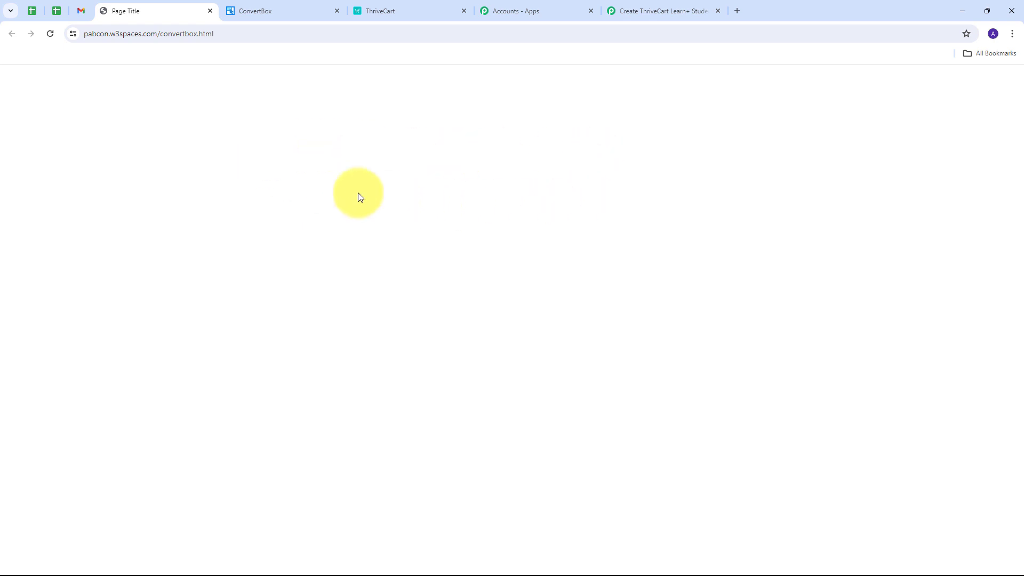
Return to the Pabbly Connect workflow and examine the captured webhook response, including the lead's contact details, ConvertBox name, ID and campaign name.
{"action": "left_click", "coordinate": [642, 11]}
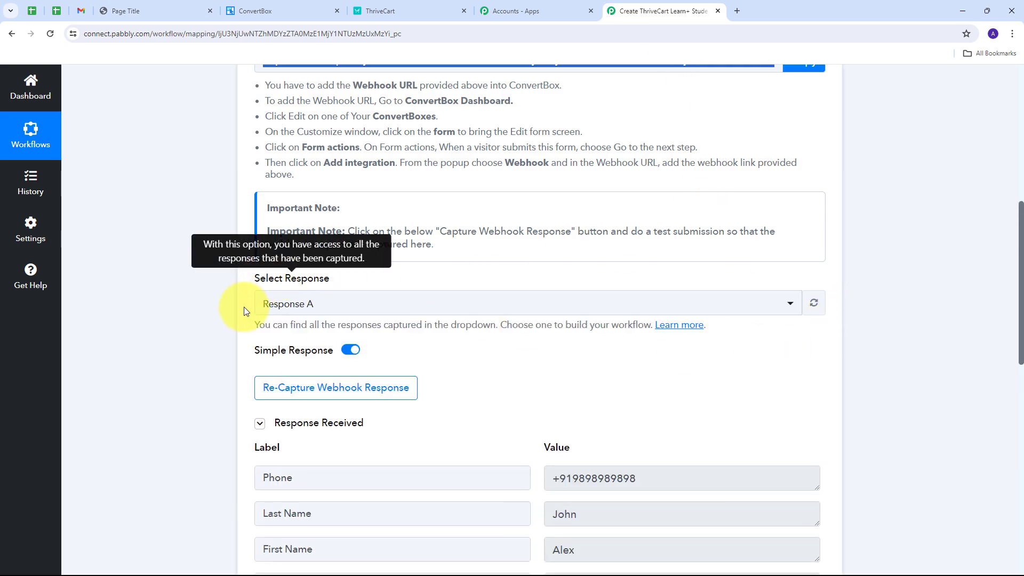
{"action": "scroll", "coordinate": [888, 291], "scroll_direction": "down", "scroll_amount": 3}
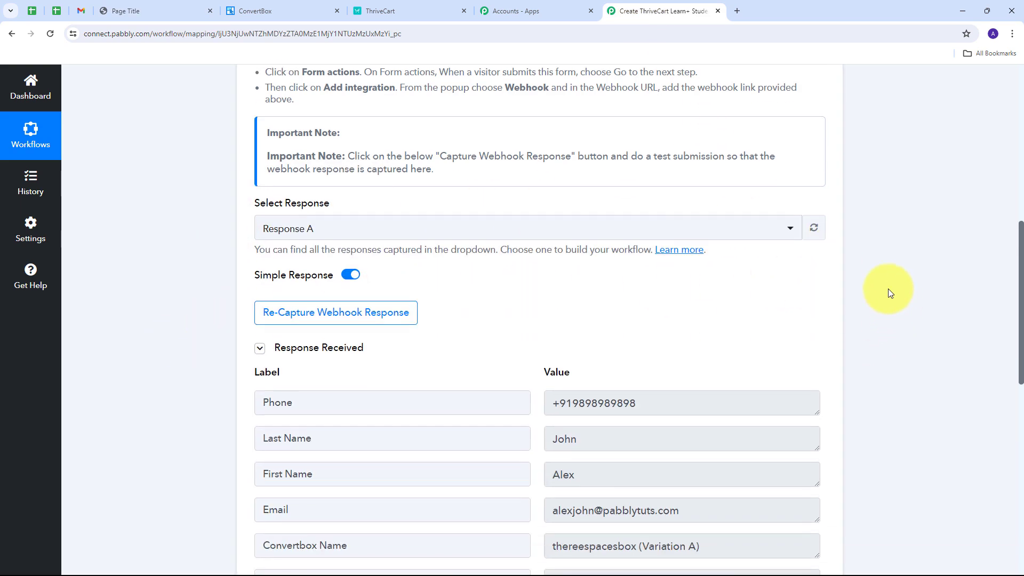
{"action": "scroll", "coordinate": [414, 307], "scroll_direction": "down", "scroll_amount": 1}
{"action": "left_click_drag", "start_coordinate": [655, 268], "coordinate": [459, 271]}
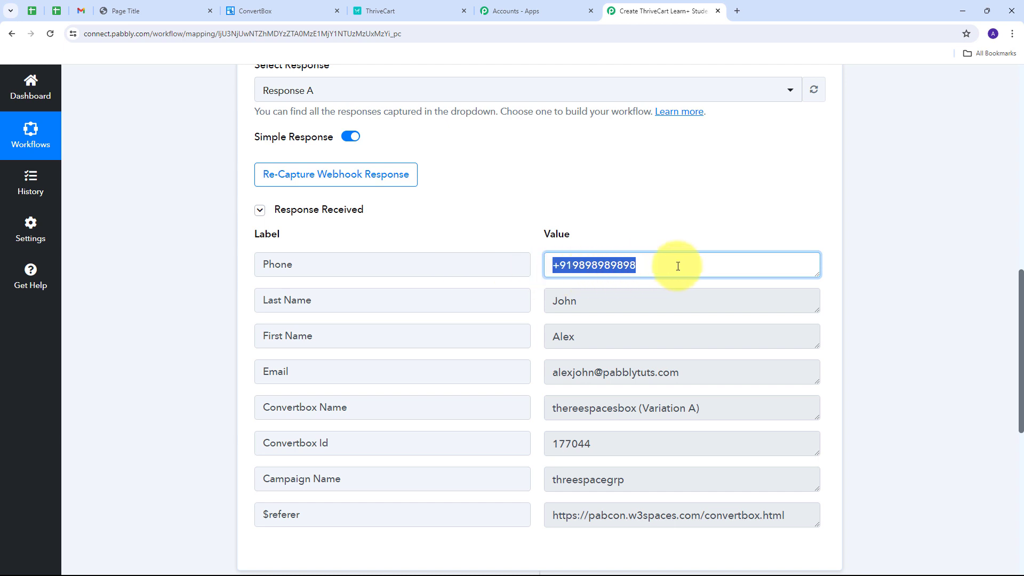
{"action": "scroll", "coordinate": [505, 263], "scroll_direction": "down", "scroll_amount": 1}
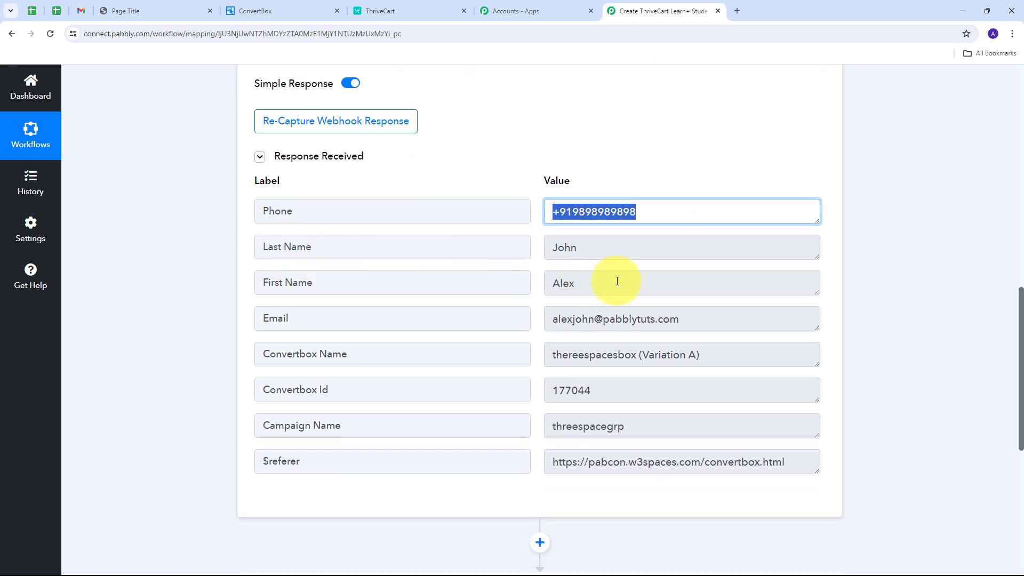
{"action": "left_click_drag", "start_coordinate": [613, 279], "coordinate": [475, 293]}
{"action": "left_click_drag", "start_coordinate": [634, 250], "coordinate": [480, 247]}
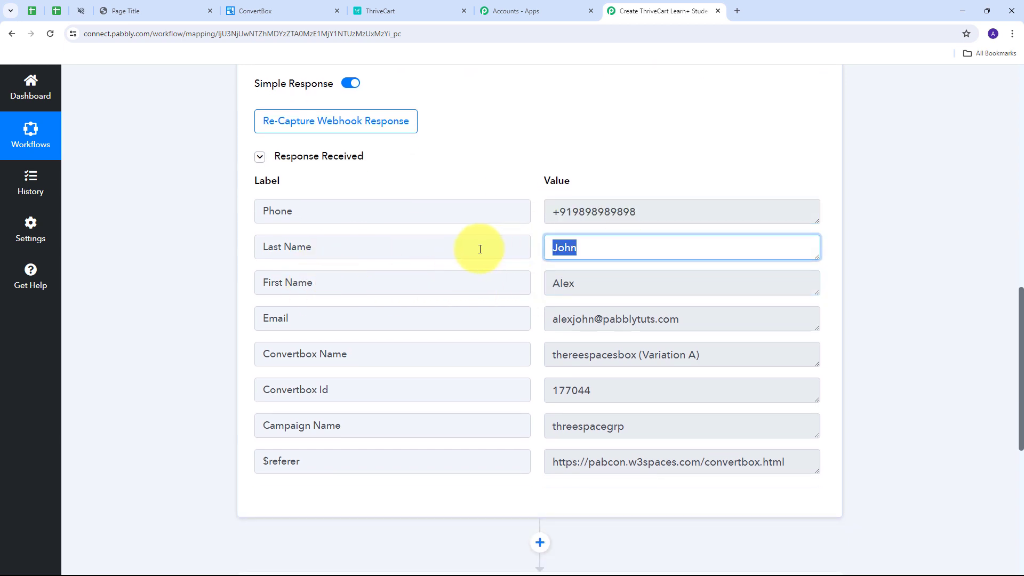
{"action": "left_click_drag", "start_coordinate": [682, 320], "coordinate": [486, 338]}
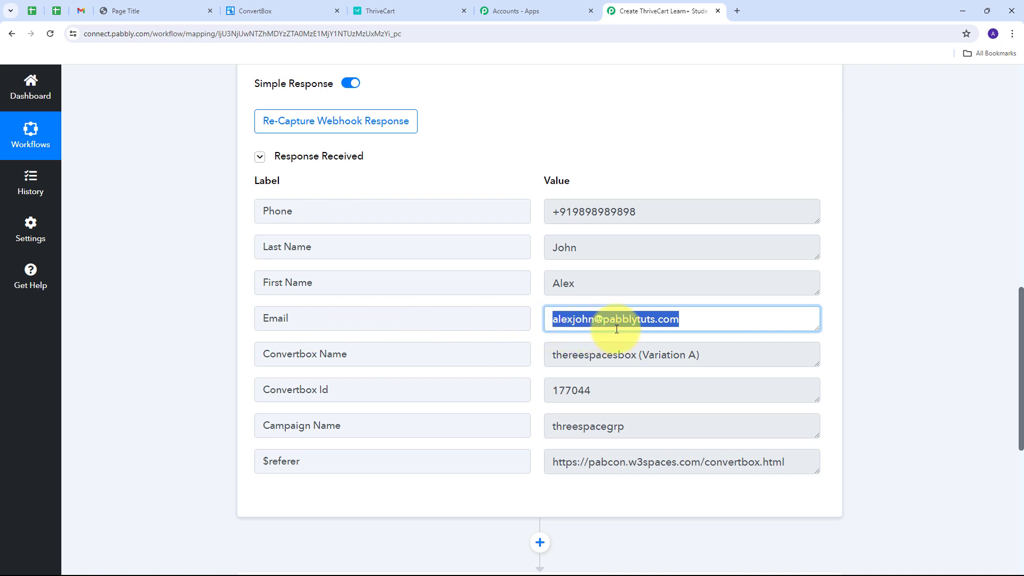
{"action": "scroll", "coordinate": [611, 324], "scroll_direction": "down", "scroll_amount": 1}
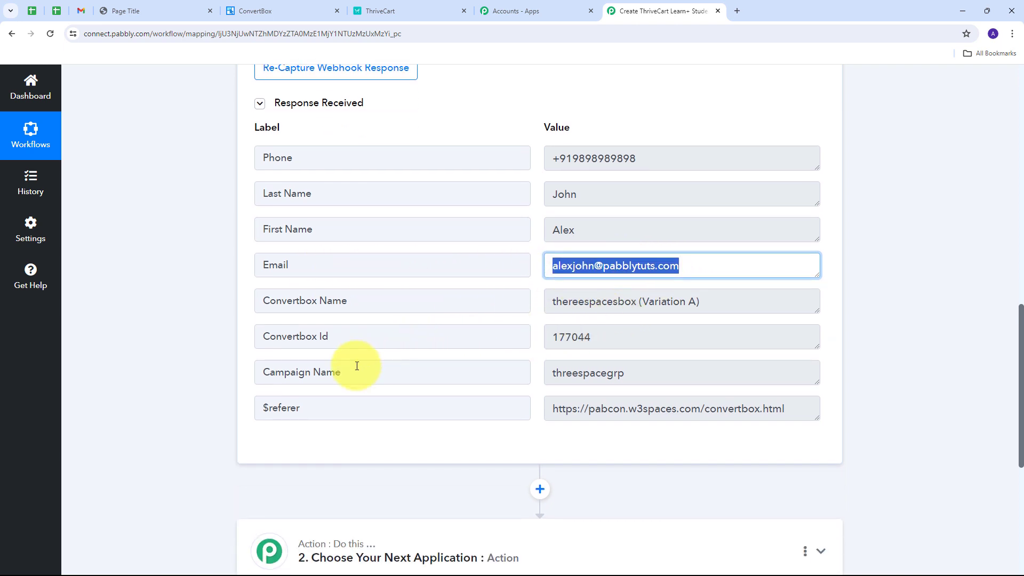
{"action": "left_click", "coordinate": [682, 371]}
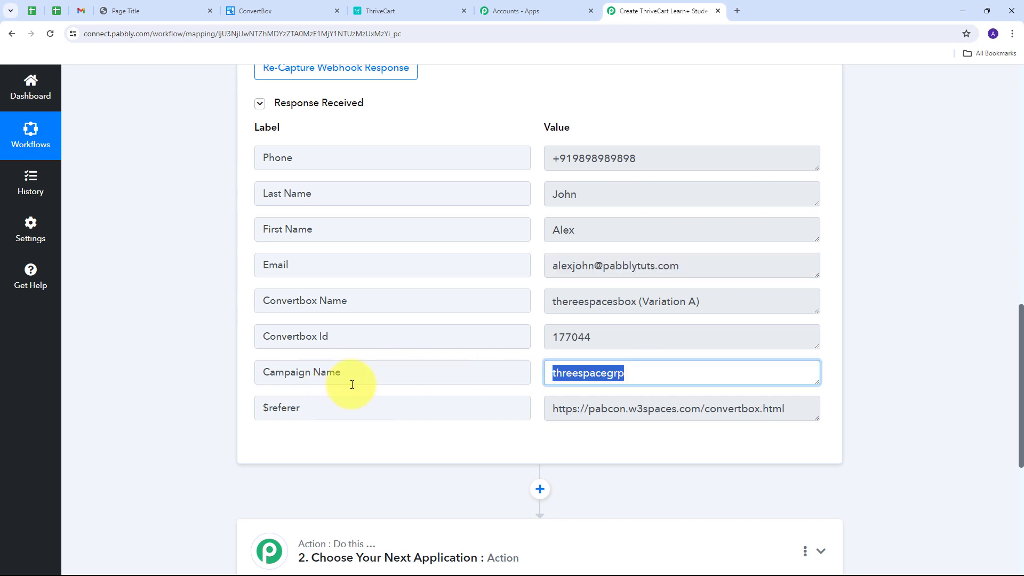
{"action": "left_click", "coordinate": [664, 338]}
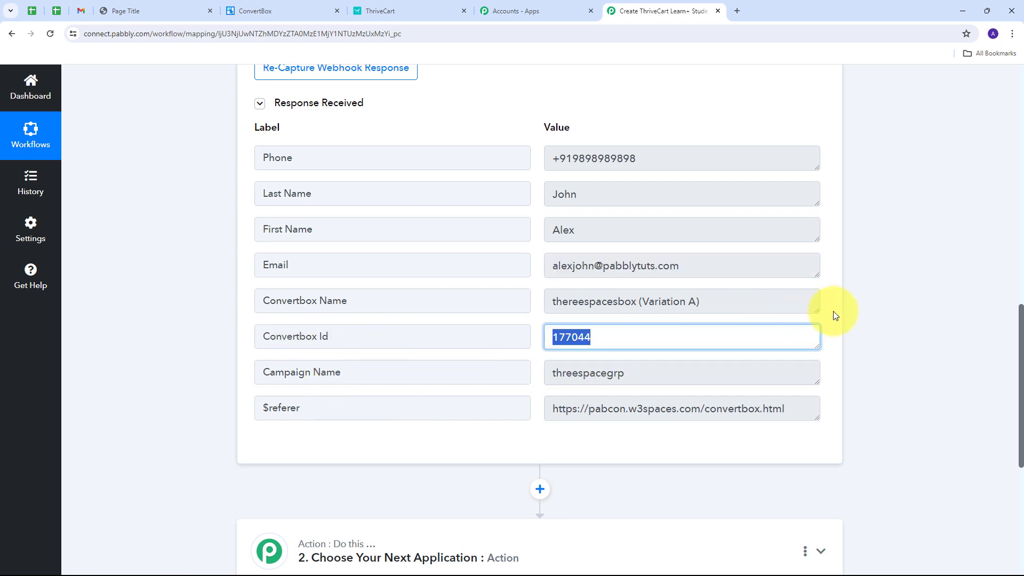
{"action": "left_click_drag", "start_coordinate": [789, 302], "coordinate": [655, 302]}
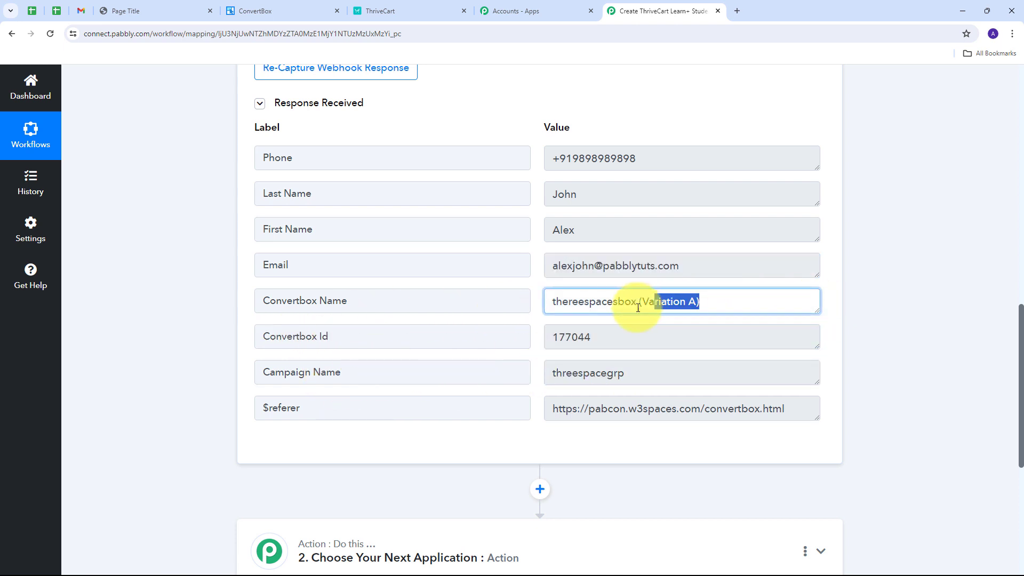
{"action": "left_click", "coordinate": [469, 393]}
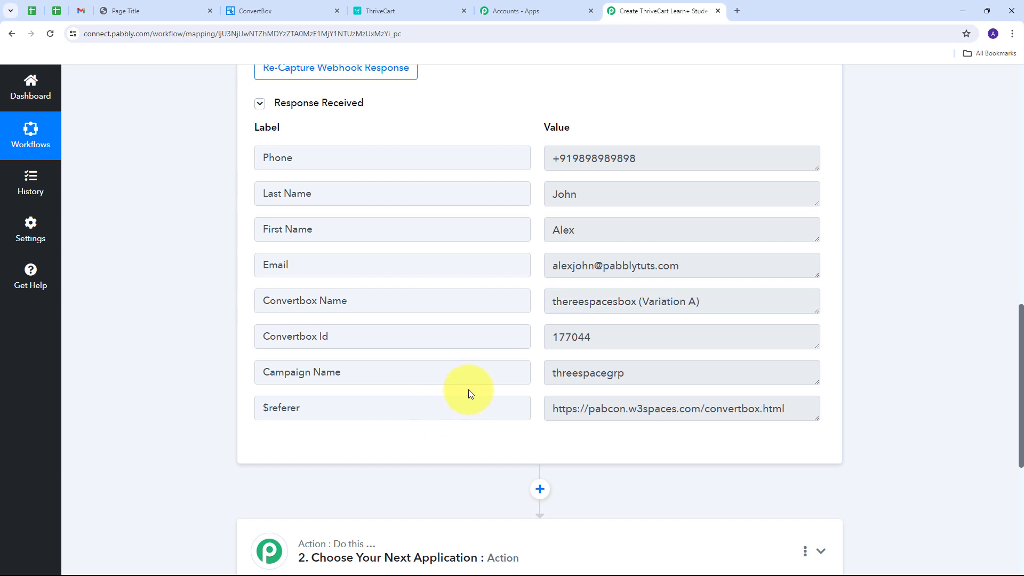
{"action": "scroll", "coordinate": [468, 389], "scroll_direction": "up", "scroll_amount": 1}
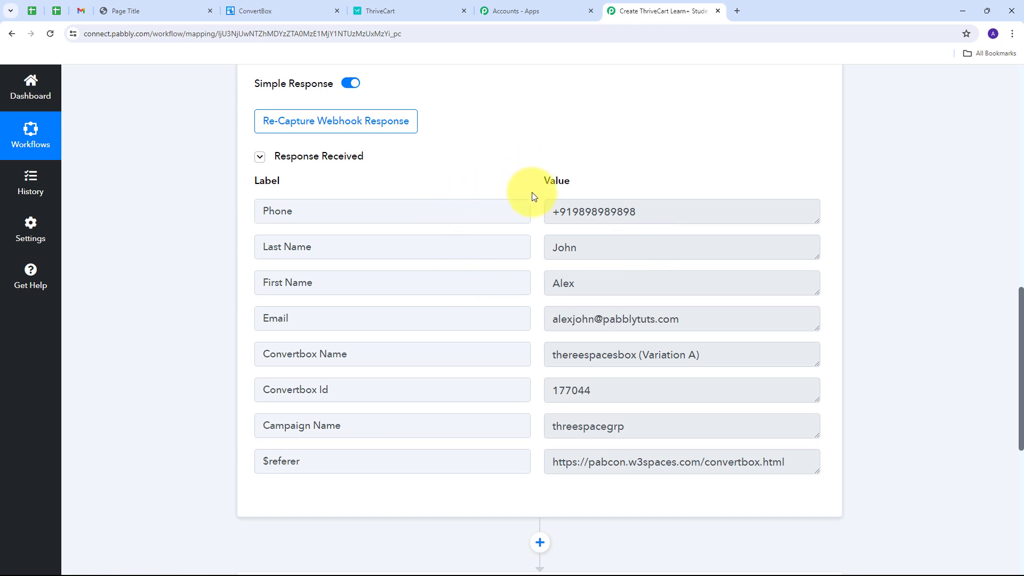
Set the workflow's second step to the ThriveCart Learn + app with the Create New Student action event.
{"action": "scroll", "coordinate": [872, 163], "scroll_direction": "down", "scroll_amount": 6}
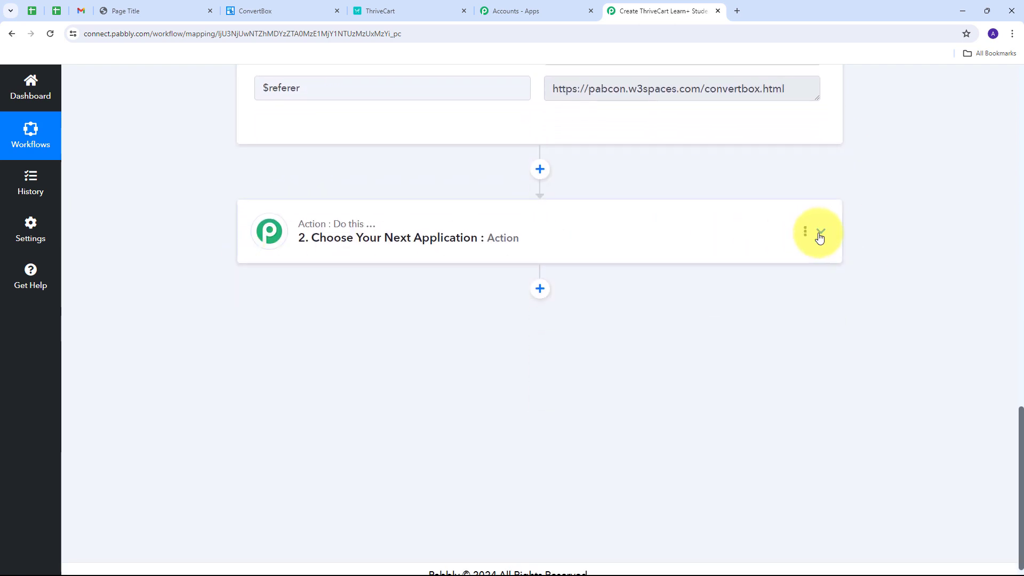
{"action": "left_click", "coordinate": [819, 237]}
{"action": "left_click", "coordinate": [294, 294]}
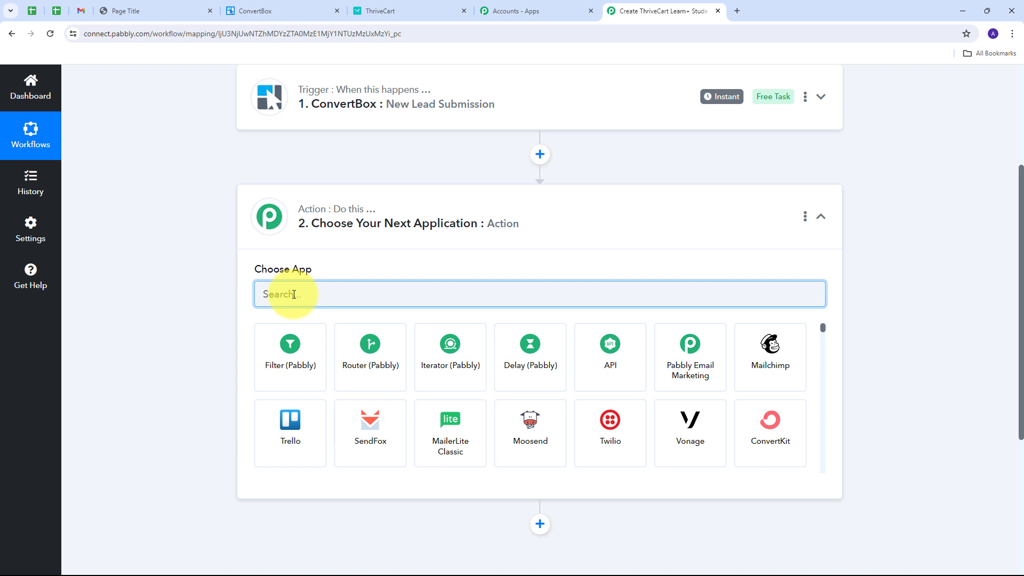
{"action": "type", "text": "Thrivecart"}
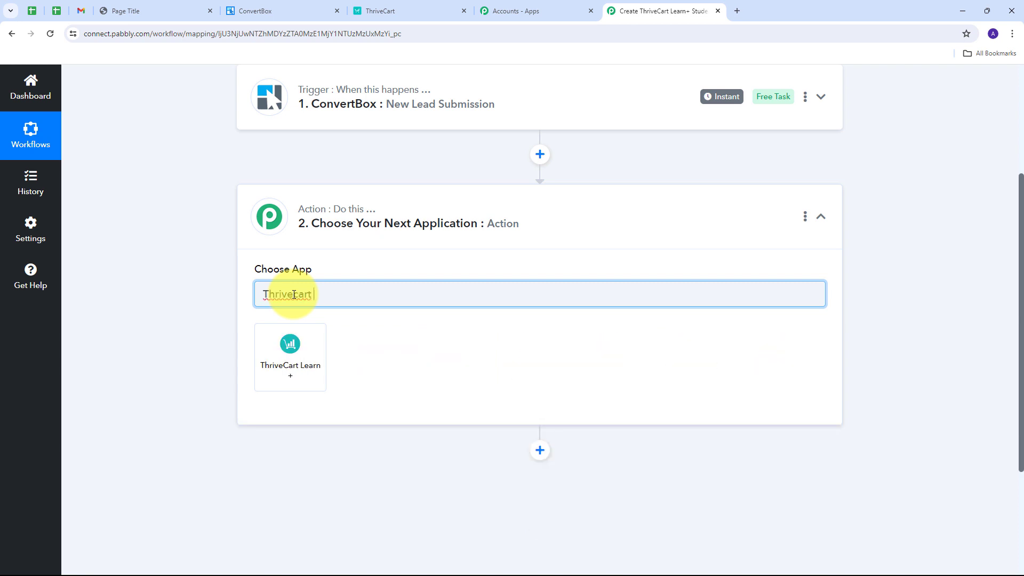
{"action": "left_click", "coordinate": [297, 361]}
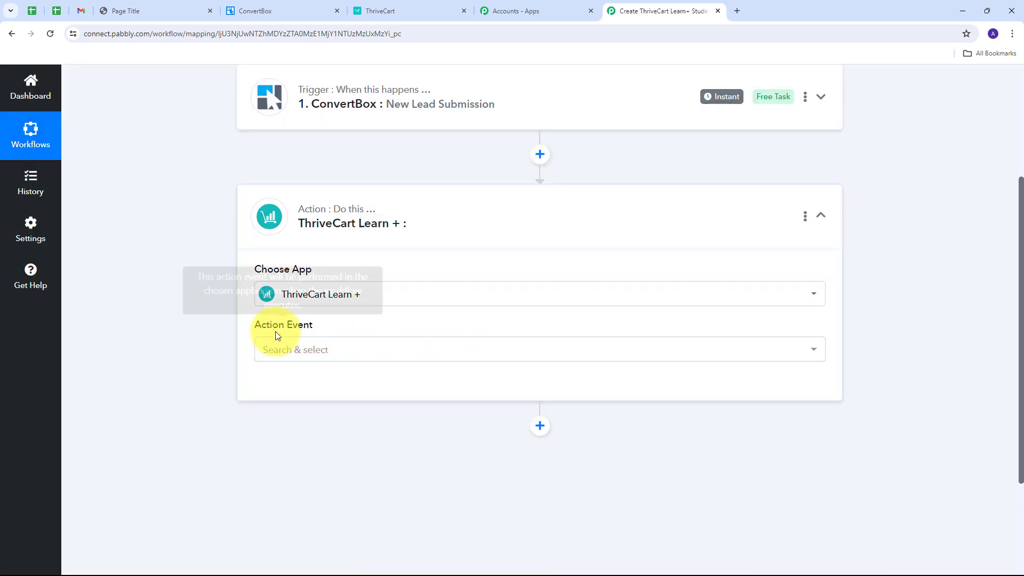
{"action": "left_click", "coordinate": [578, 351]}
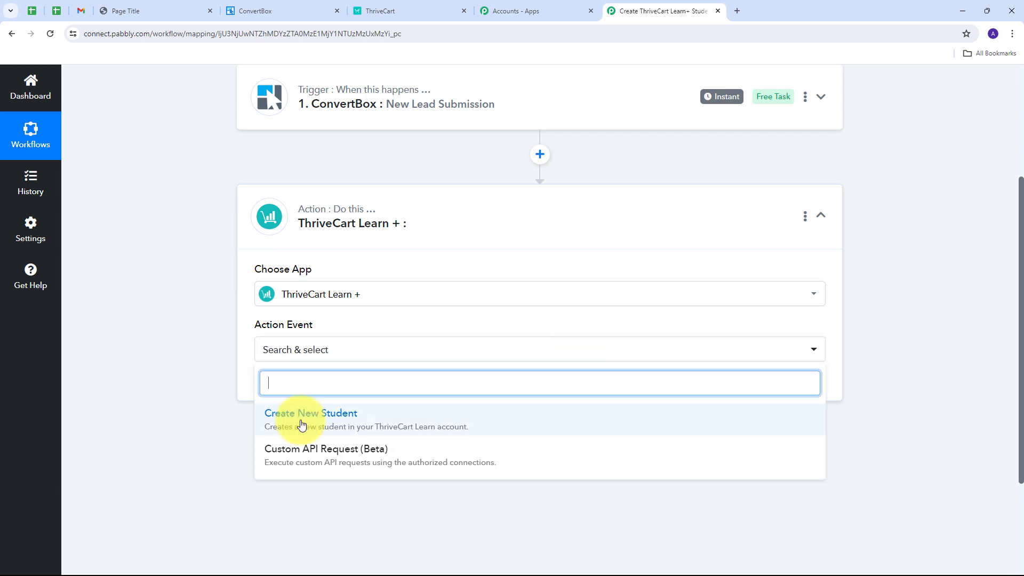
{"action": "left_click", "coordinate": [338, 421]}
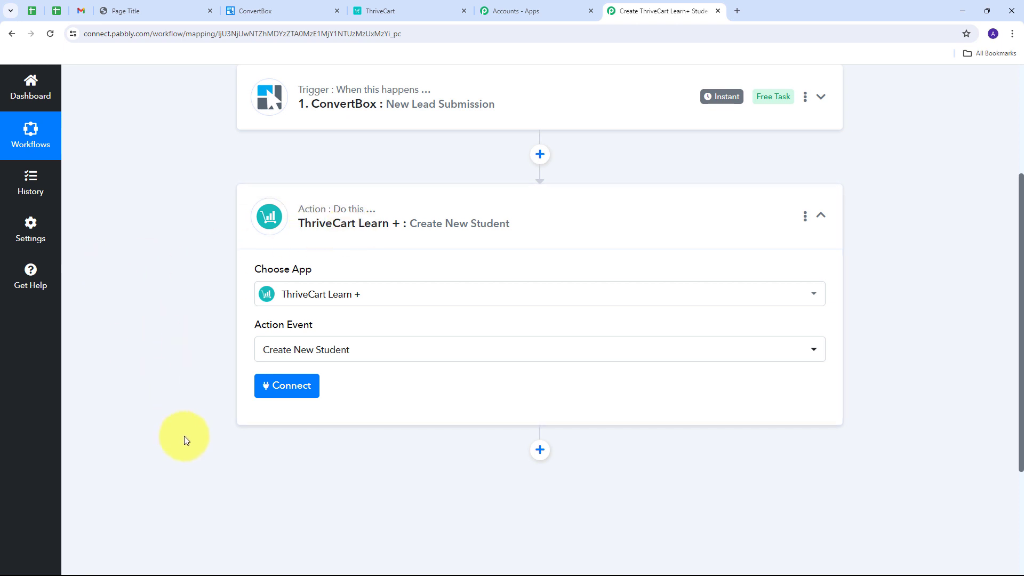
Start connecting a ThriveCart Learn + account to the action with the Add New Connection option.
{"action": "left_click", "coordinate": [279, 395]}
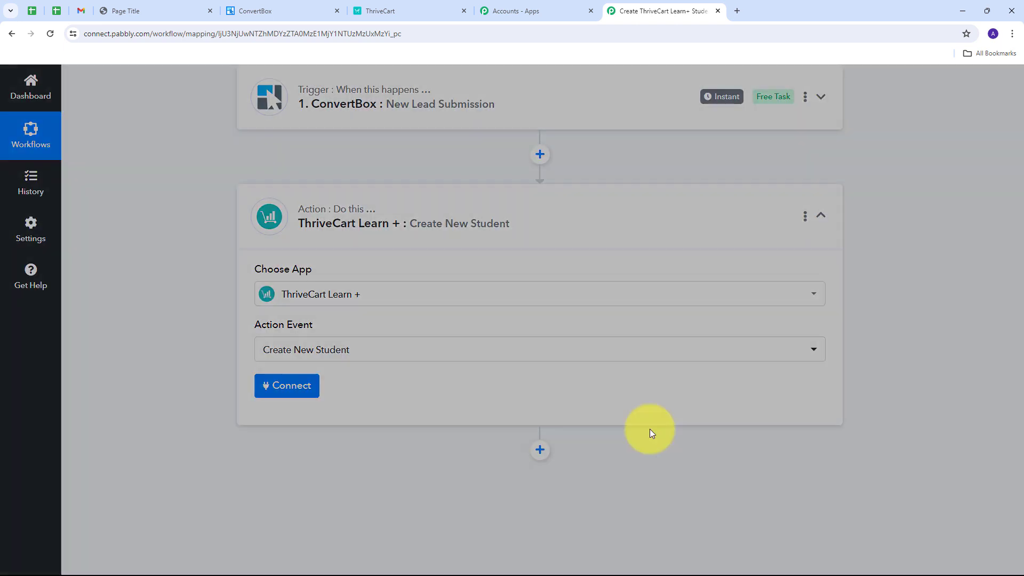
{"action": "left_click", "coordinate": [540, 203]}
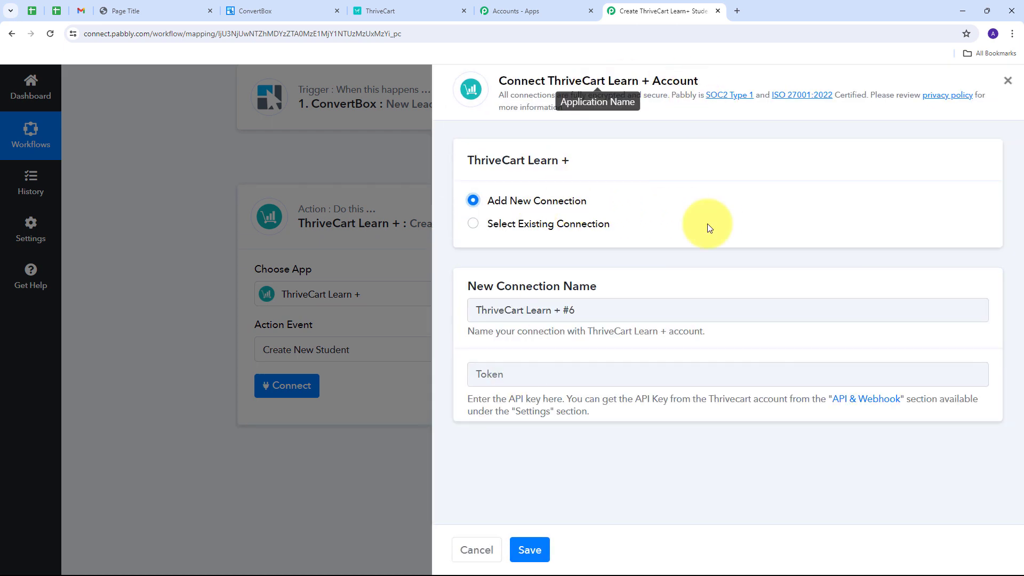
{"action": "left_click", "coordinate": [496, 380]}
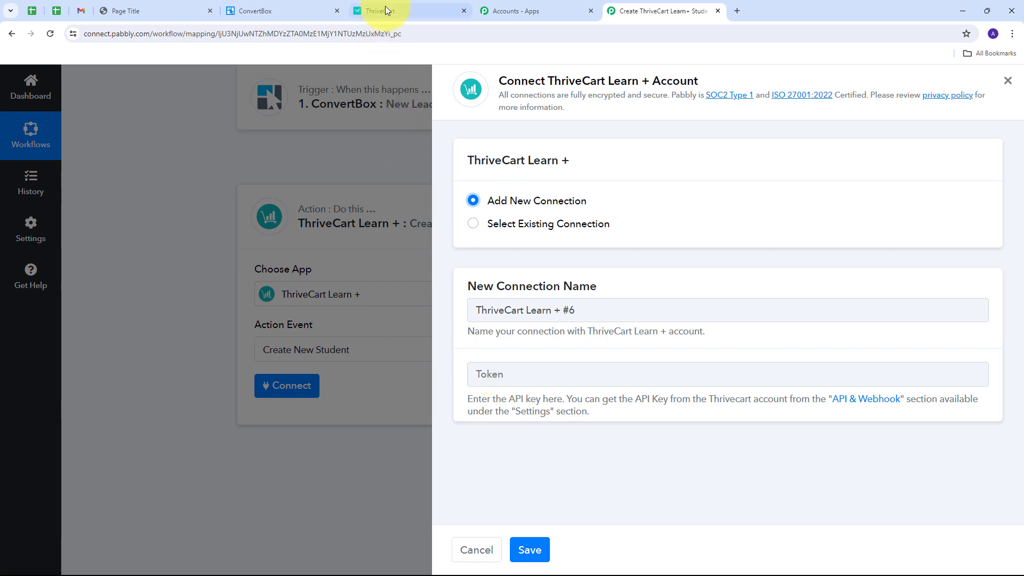
Switch to ThriveCart and open the API keys page in the account's API & webhooks settings.
{"action": "left_click", "coordinate": [384, 9]}
{"action": "left_click", "coordinate": [734, 107]}
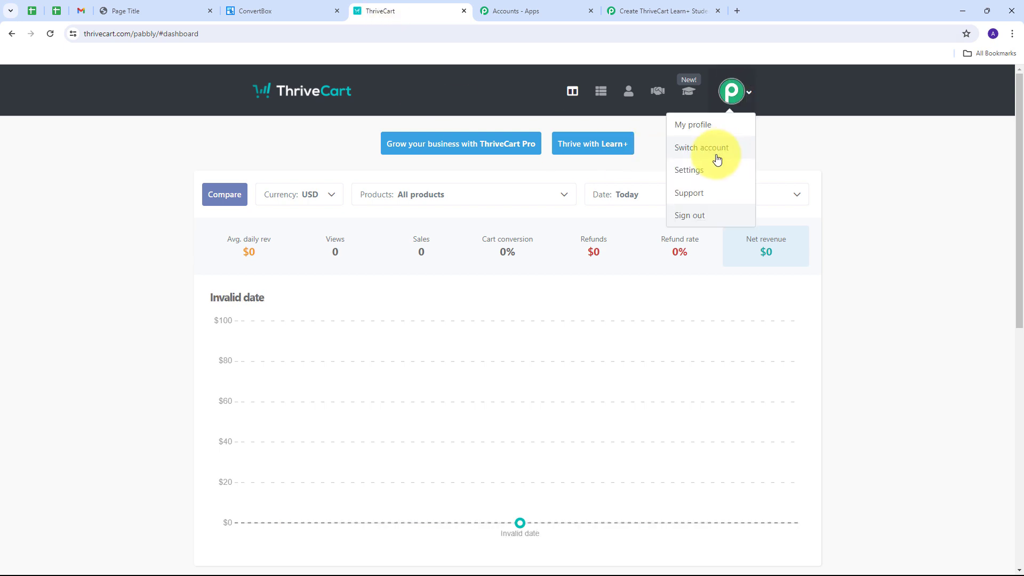
{"action": "left_click", "coordinate": [690, 171]}
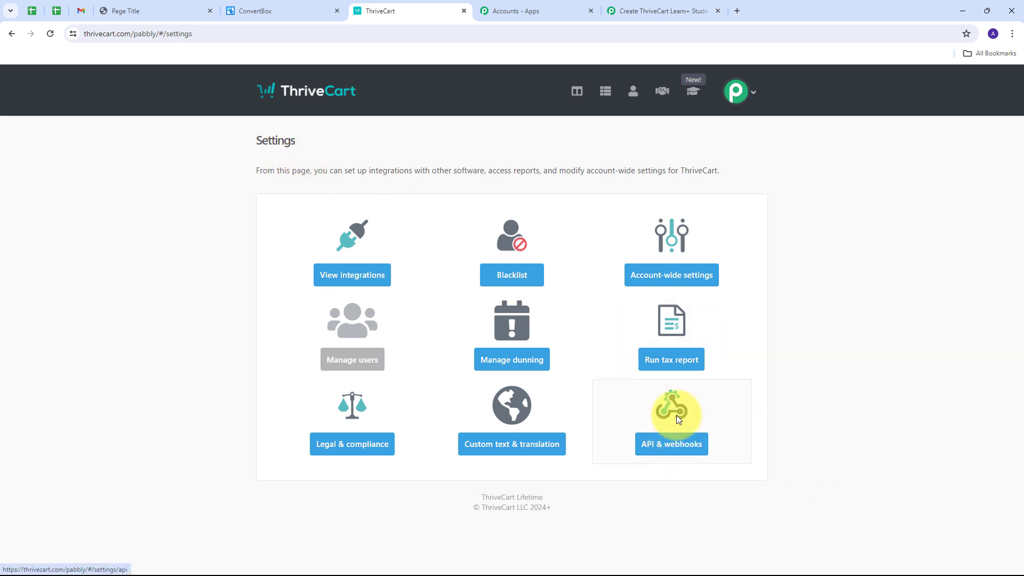
{"action": "left_click", "coordinate": [675, 445]}
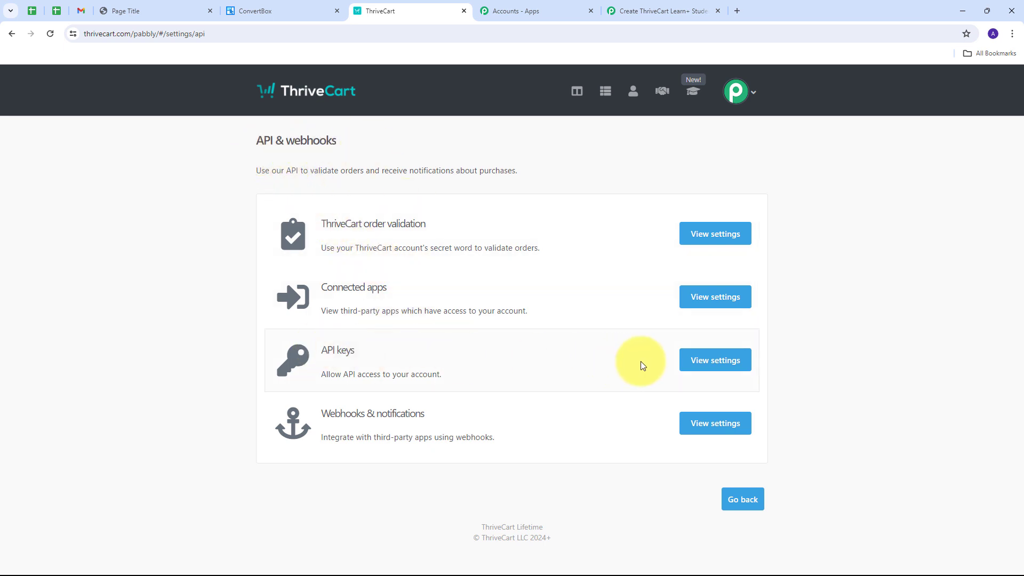
{"action": "left_click", "coordinate": [721, 366]}
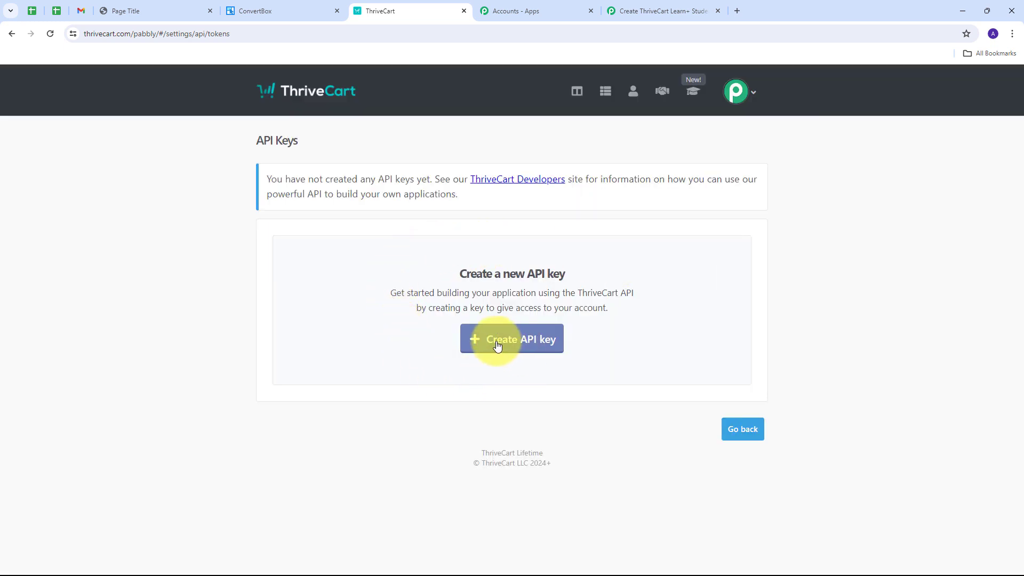
Create a ThriveCart API key named ConvertBox and copy the generated key.
{"action": "left_click", "coordinate": [521, 344]}
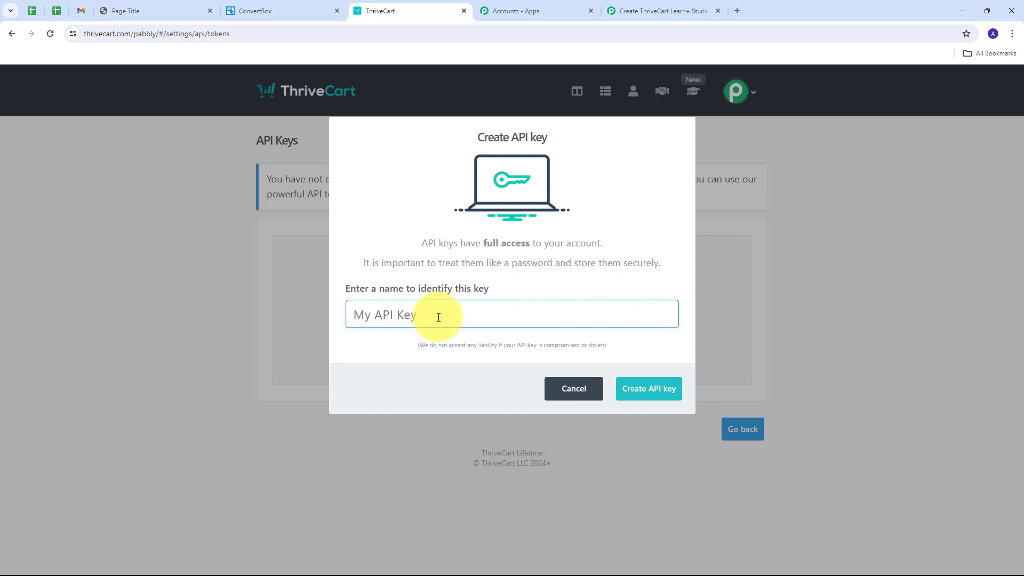
{"action": "type", "text": "ConvertBox"}
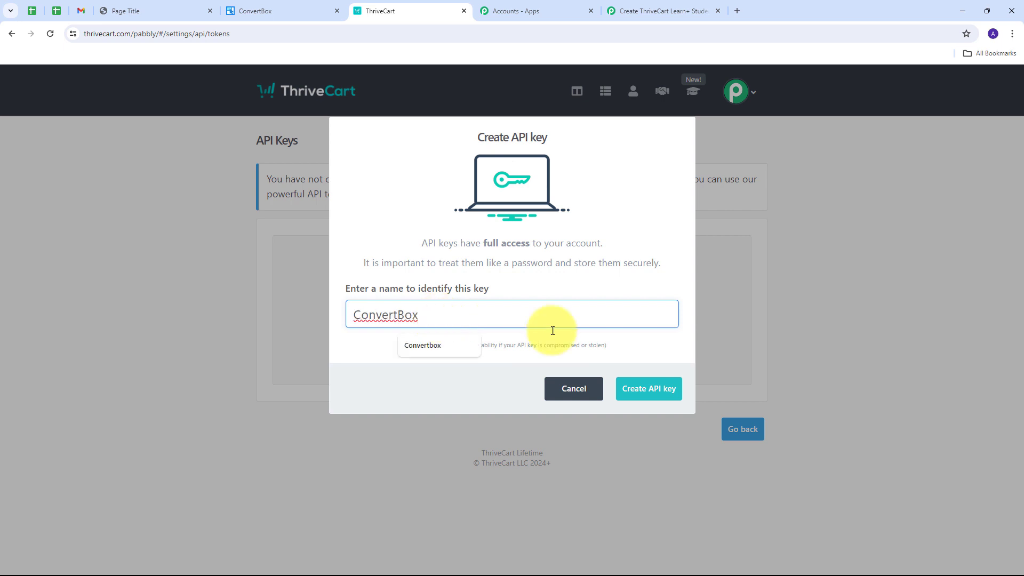
{"action": "left_click", "coordinate": [648, 390]}
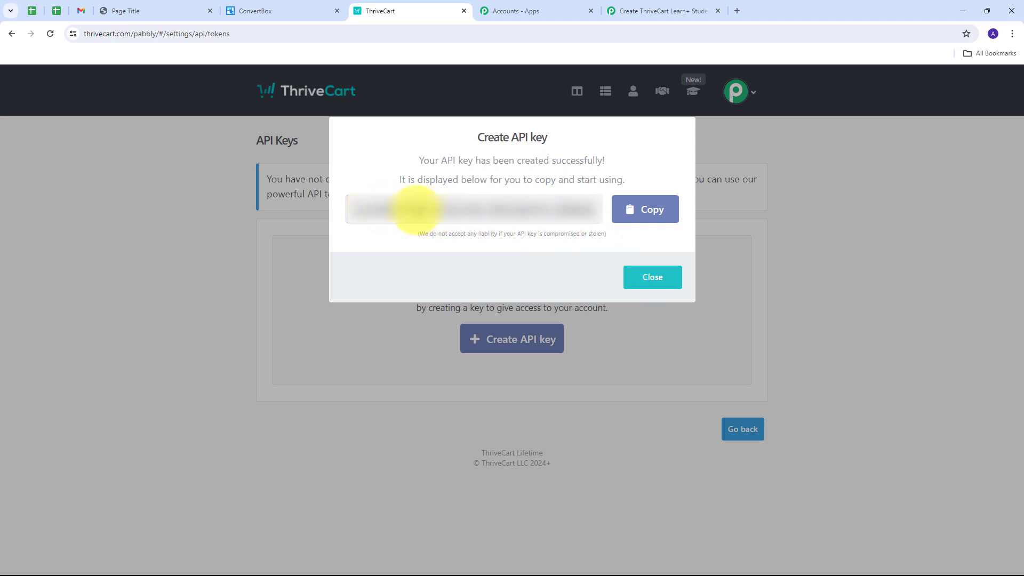
{"action": "left_click", "coordinate": [634, 214]}
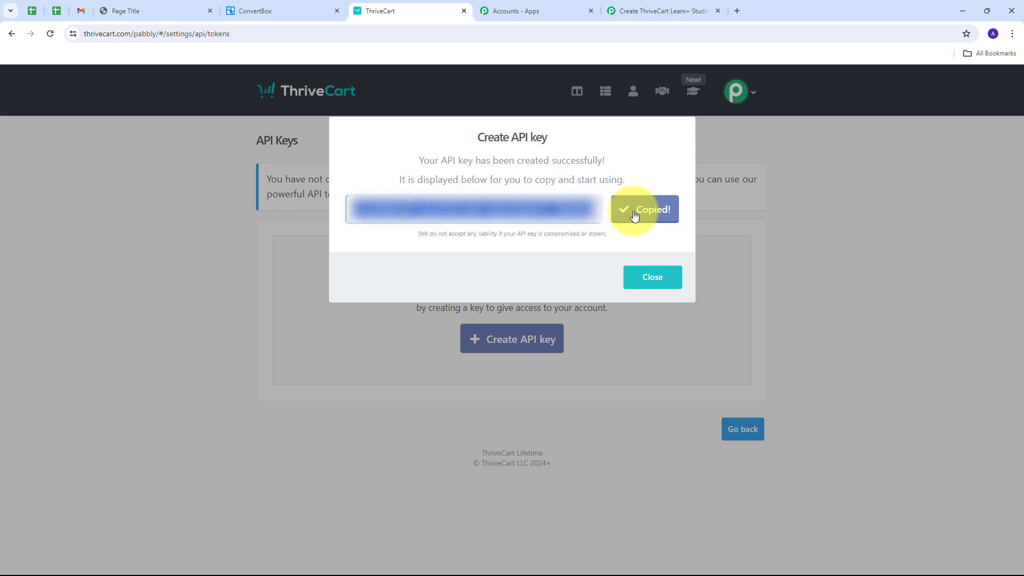
Return to the Pabbly Connect workflow, paste the ThriveCart API key as the connection's token, and save the connection.
{"action": "left_click", "coordinate": [635, 11]}
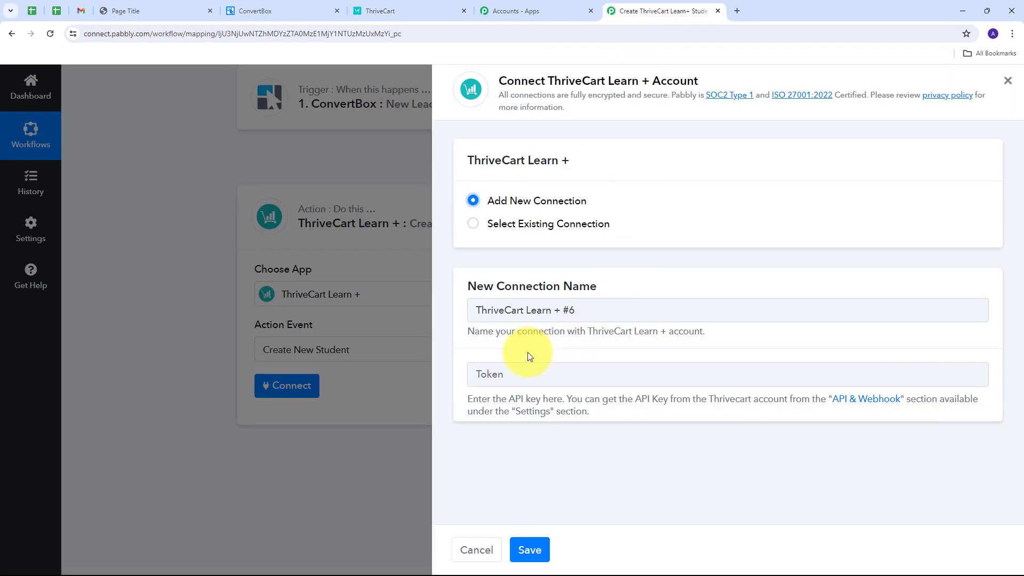
{"action": "left_click", "coordinate": [506, 369]}
{"action": "key", "text": "ctrl+v"}
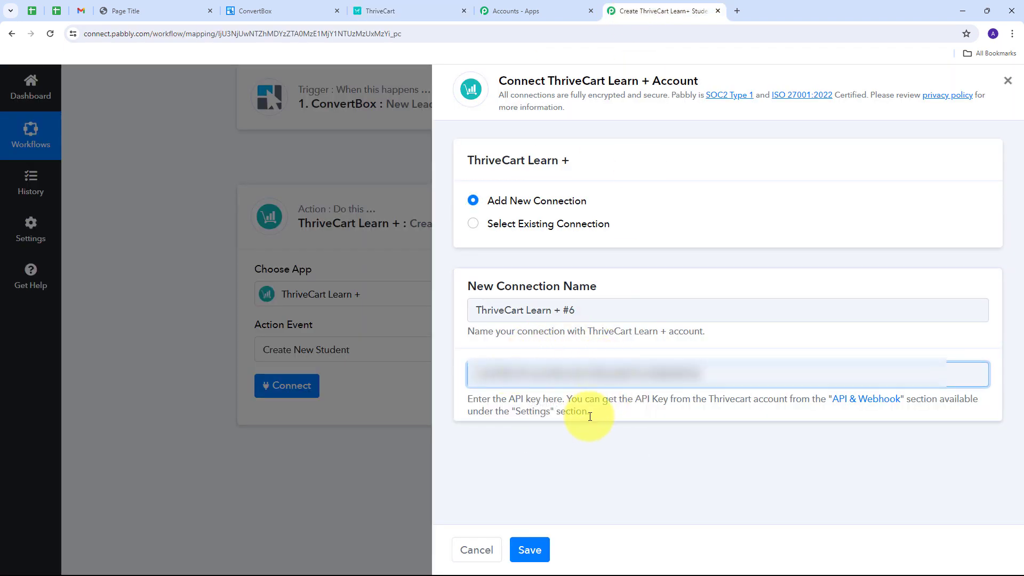
{"action": "left_click", "coordinate": [530, 549]}
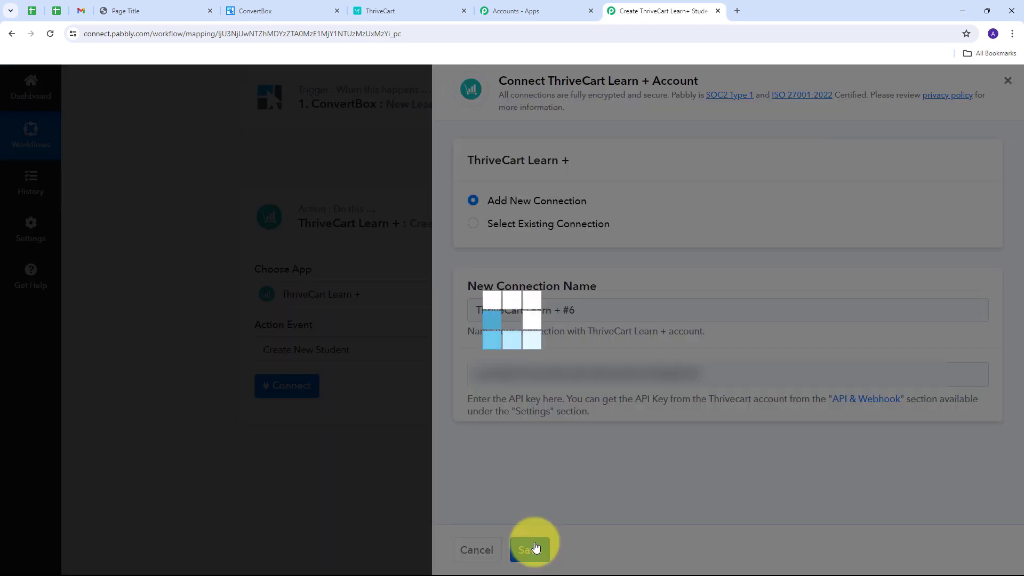
Map the student's Email Address to the Email value from the ConvertBox New Lead Submission step.
{"action": "scroll", "coordinate": [208, 269], "scroll_direction": "down", "scroll_amount": 2}
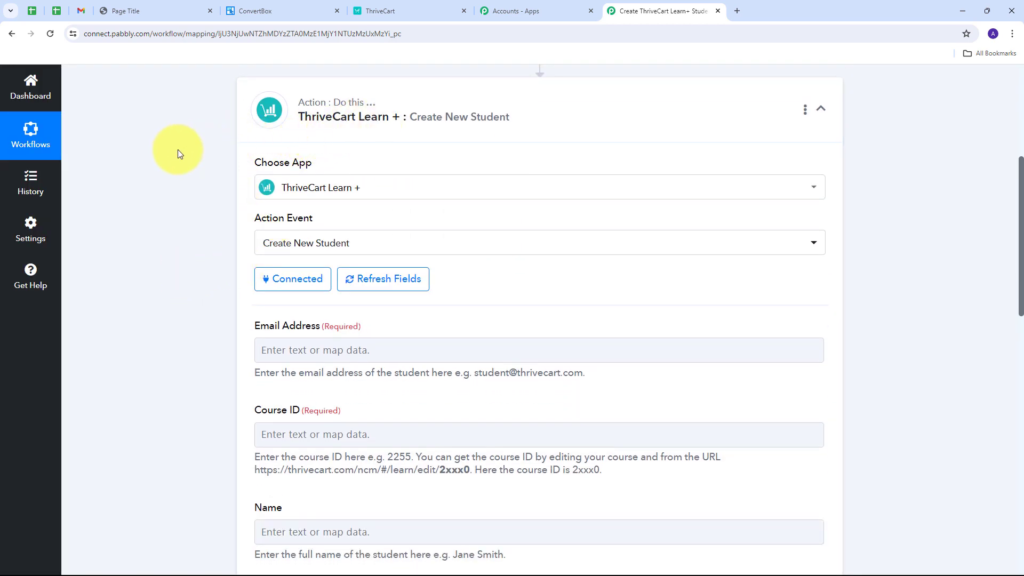
{"action": "scroll", "coordinate": [177, 150], "scroll_direction": "down", "scroll_amount": 3}
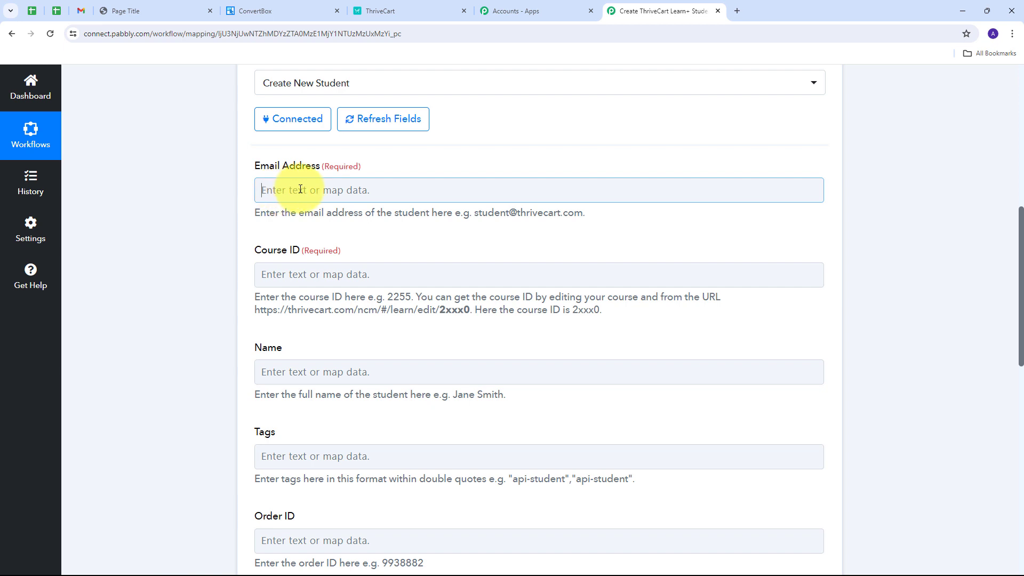
{"action": "left_click", "coordinate": [300, 189]}
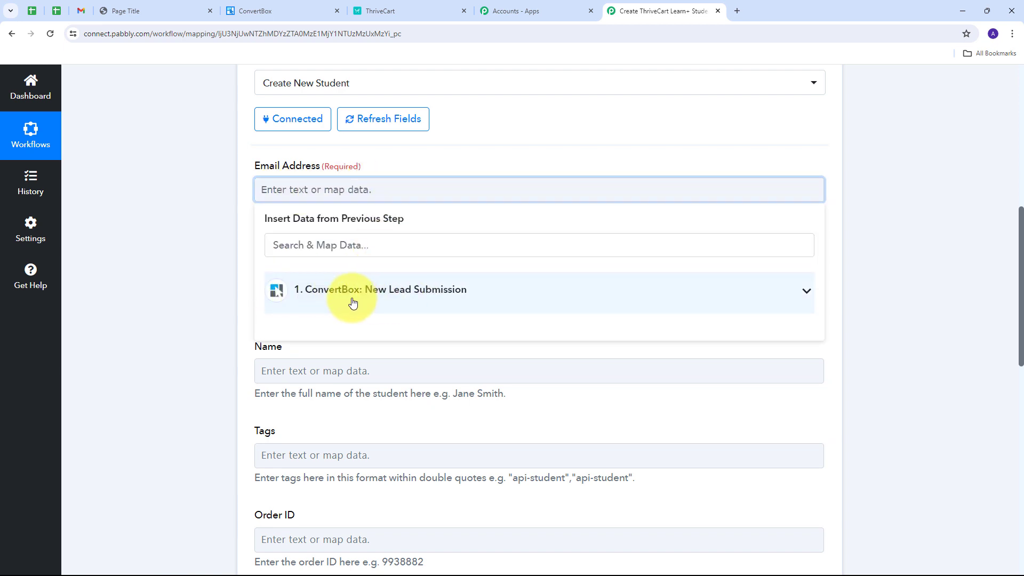
{"action": "left_click", "coordinate": [473, 291]}
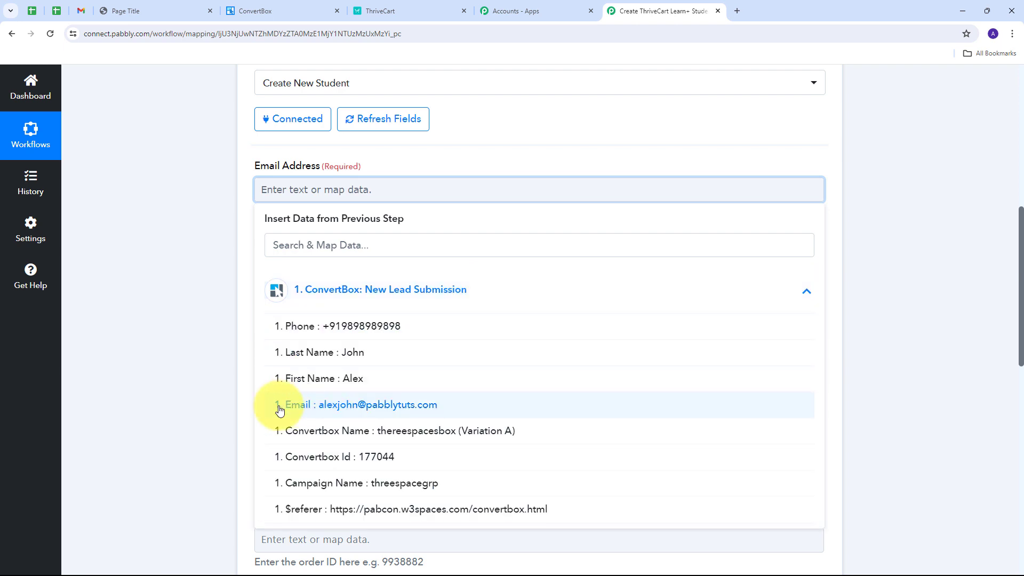
{"action": "left_click", "coordinate": [364, 407]}
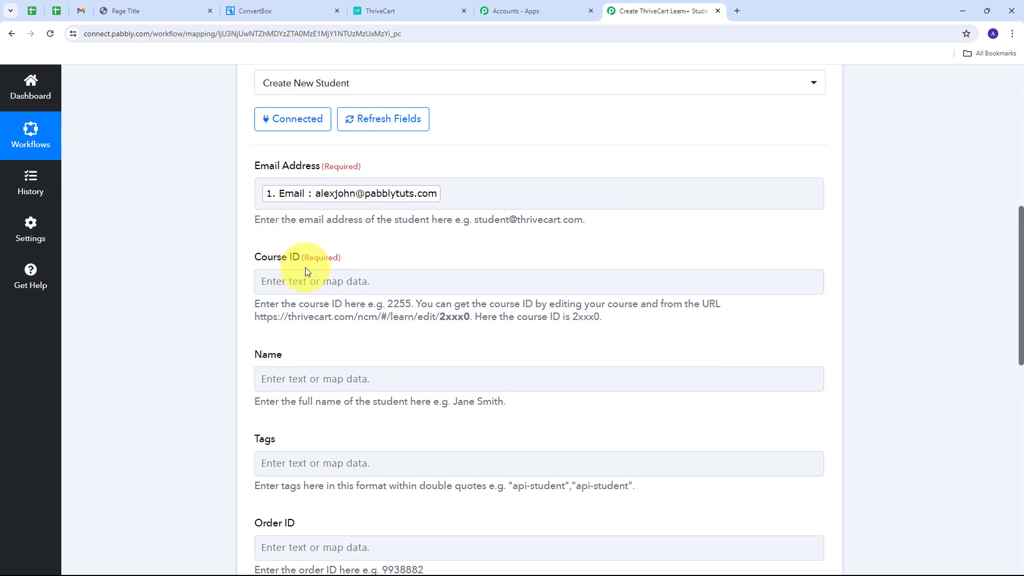
Switch to ThriveCart, close the API key dialog, and open Java Course for Beginners for editing from the Learn courses.
{"action": "left_click", "coordinate": [404, 279]}
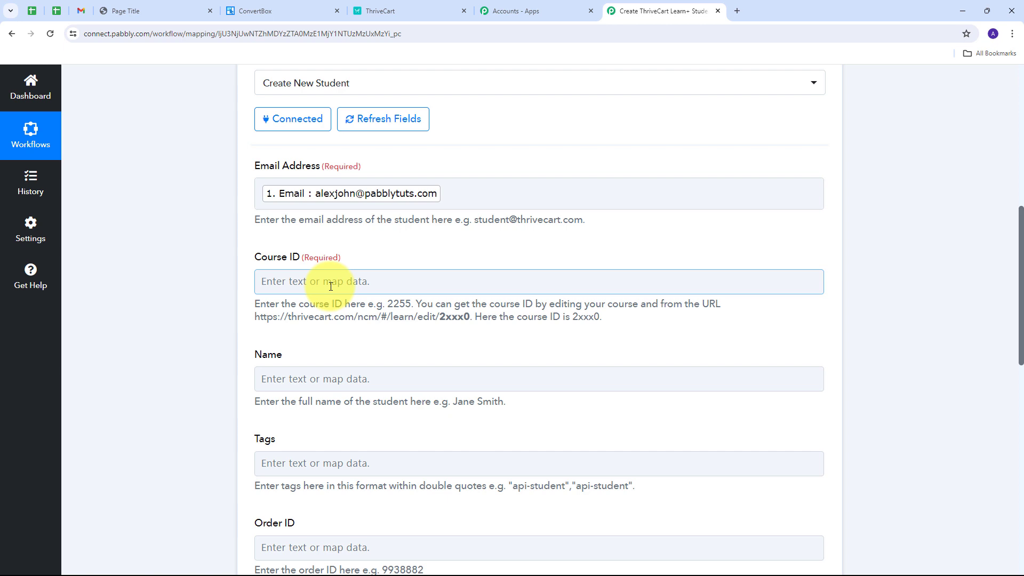
{"action": "left_click", "coordinate": [431, 12]}
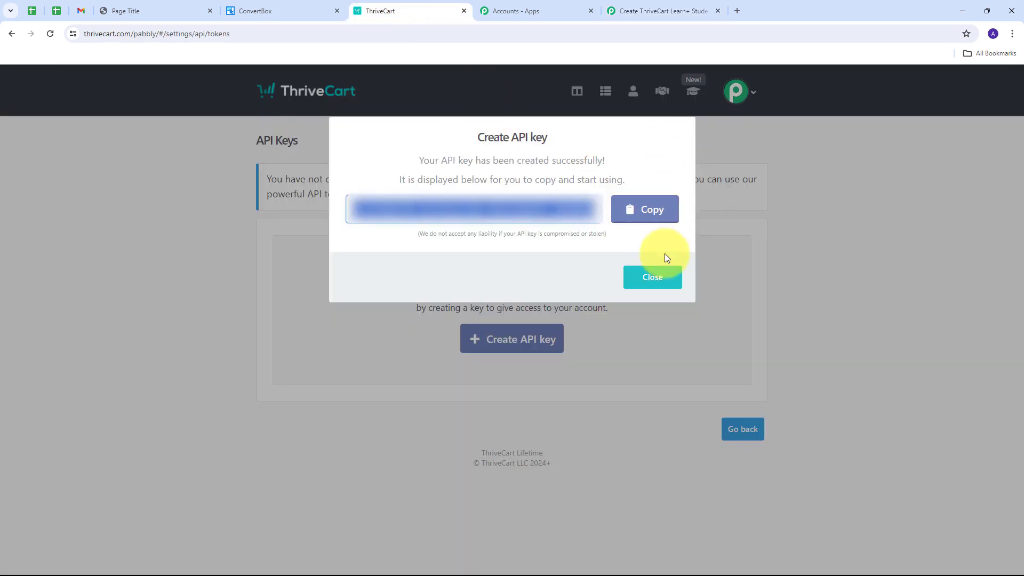
{"action": "left_click", "coordinate": [661, 286]}
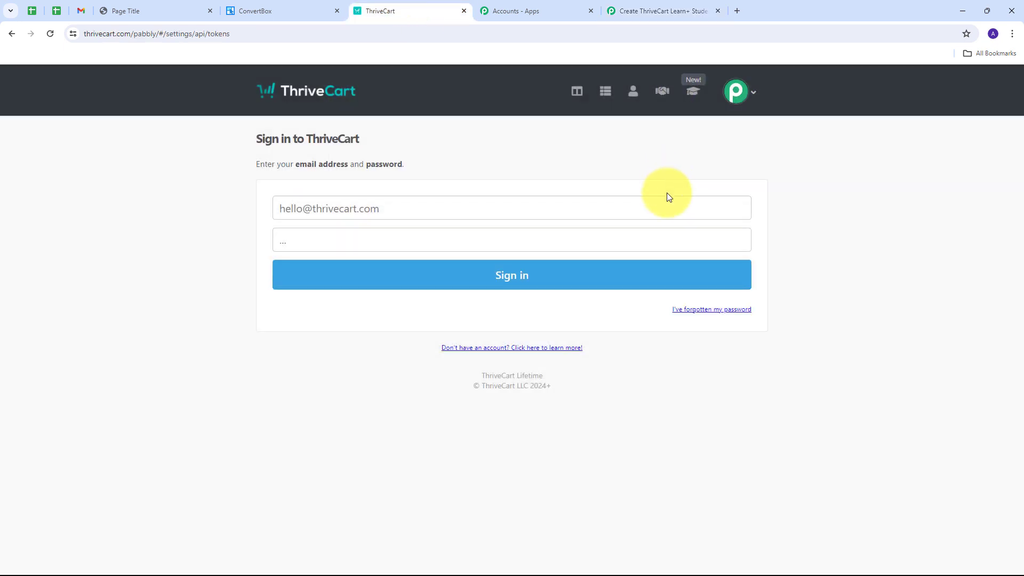
{"action": "left_click", "coordinate": [691, 92]}
{"action": "scroll", "coordinate": [529, 240], "scroll_direction": "down", "scroll_amount": 1}
{"action": "scroll", "coordinate": [427, 240], "scroll_direction": "up", "scroll_amount": 1}
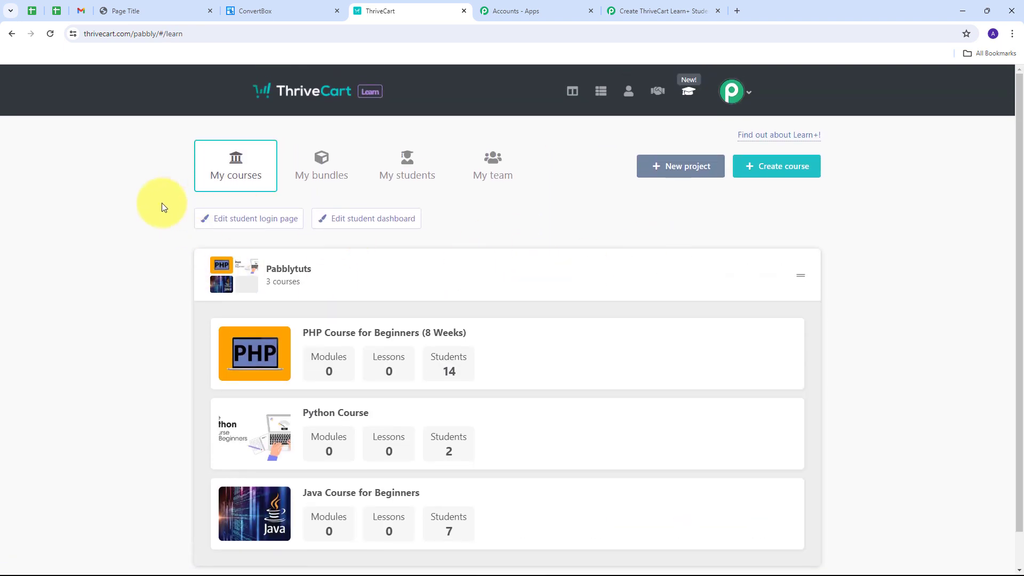
{"action": "scroll", "coordinate": [105, 209], "scroll_direction": "down", "scroll_amount": 1}
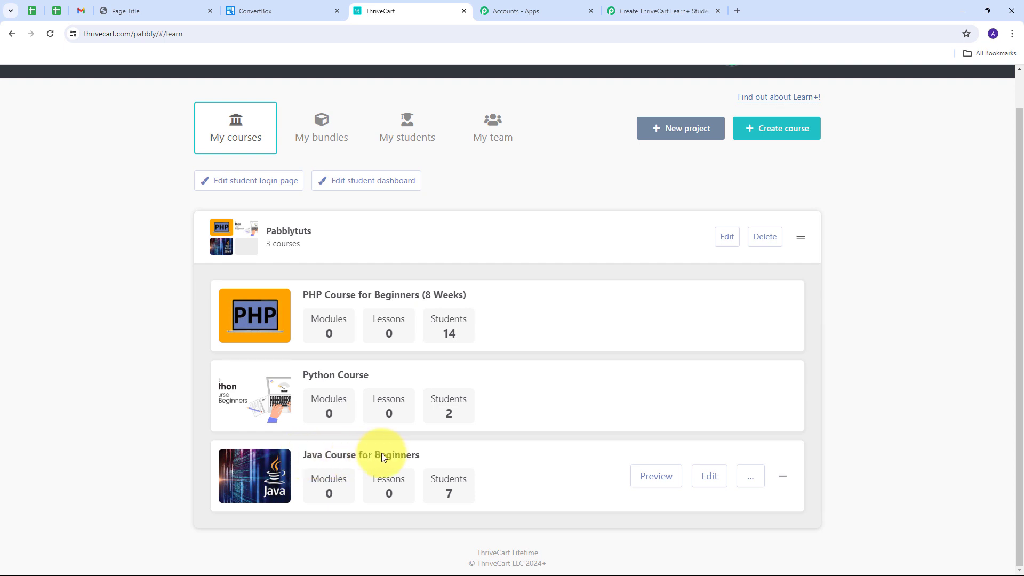
{"action": "left_click", "coordinate": [709, 476]}
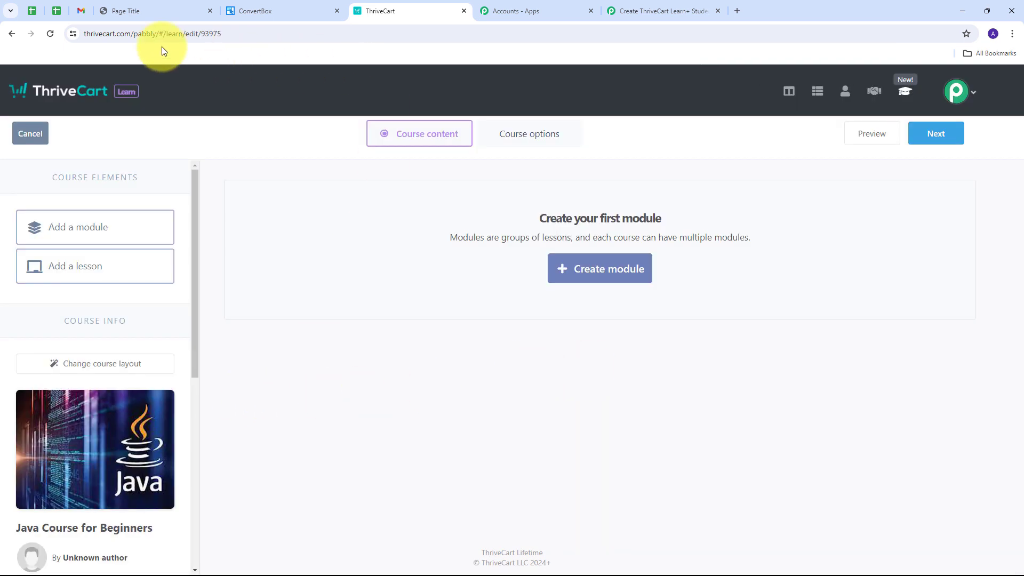
Copy the course ID from the course's edit URL and enter 93975 as the Course ID in the Pabbly Connect action.
{"action": "left_click", "coordinate": [203, 34]}
{"action": "double_click", "coordinate": [229, 34]}
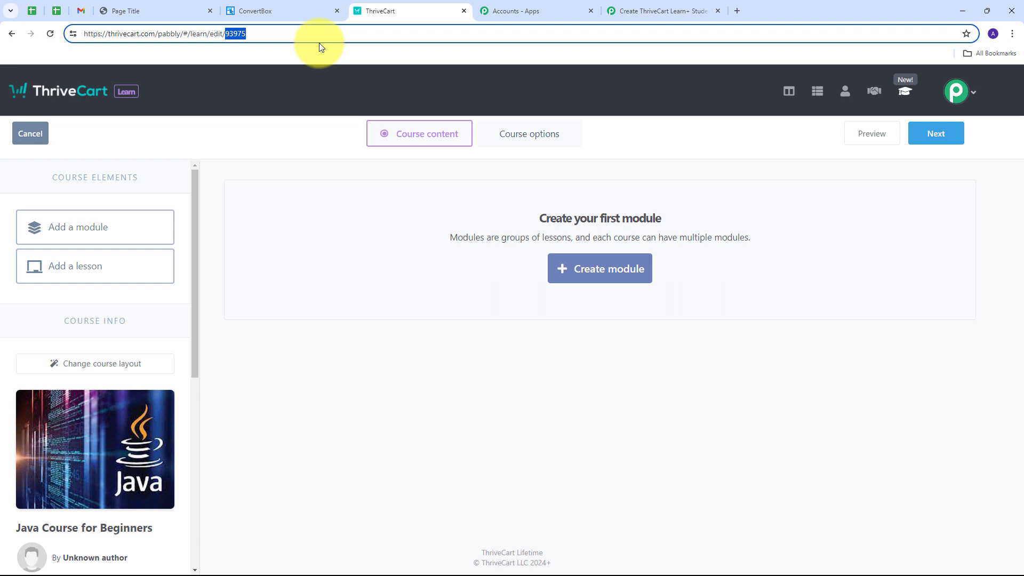
{"action": "left_click", "coordinate": [664, 13]}
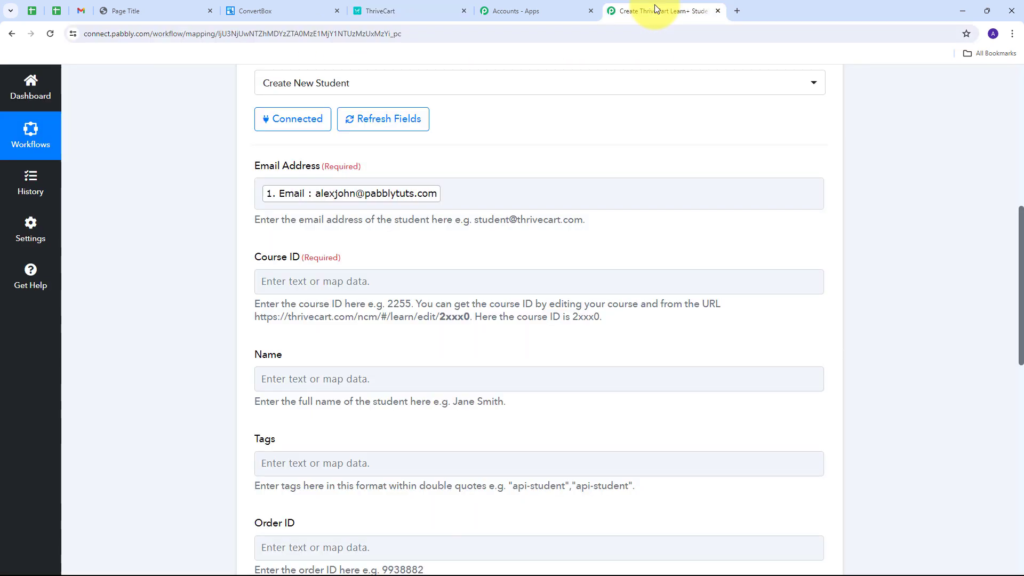
{"action": "left_click", "coordinate": [306, 282]}
{"action": "key", "text": "ctrl+v"}
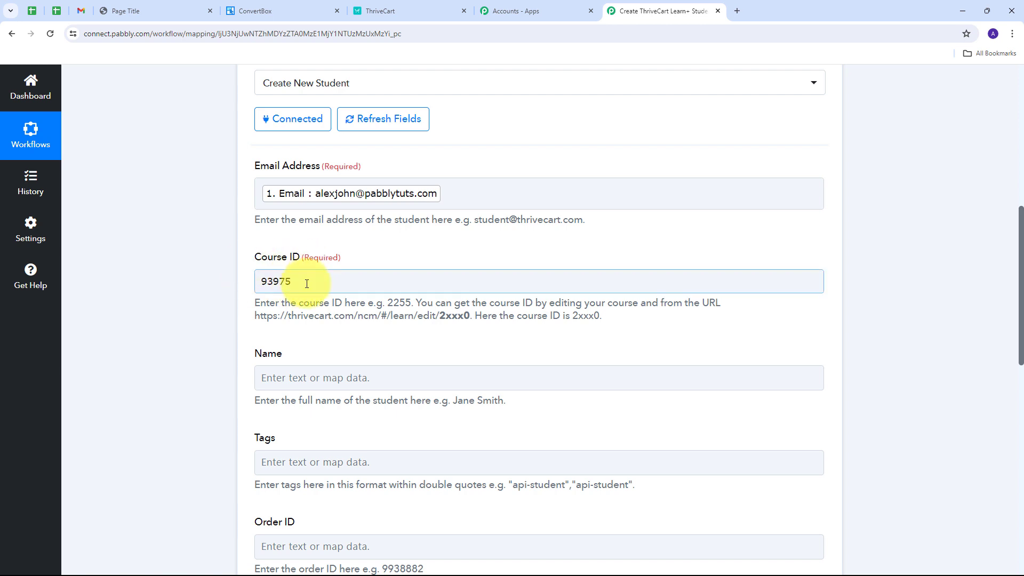
{"action": "scroll", "coordinate": [277, 219], "scroll_direction": "down", "scroll_amount": 3}
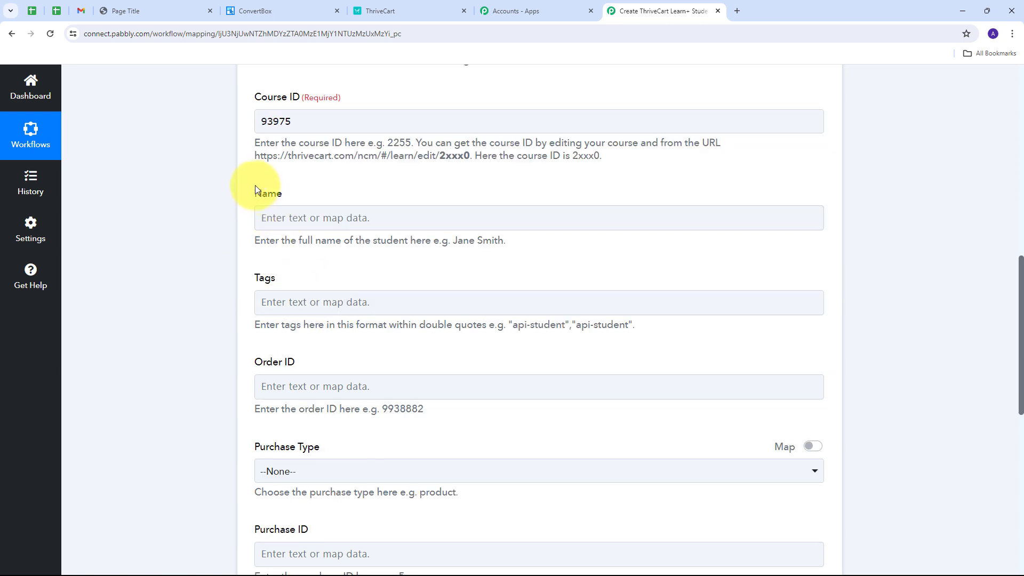
Map the student's Name to the First Name and Last Name values from the ConvertBox New Lead Submission step.
{"action": "left_click", "coordinate": [287, 220]}
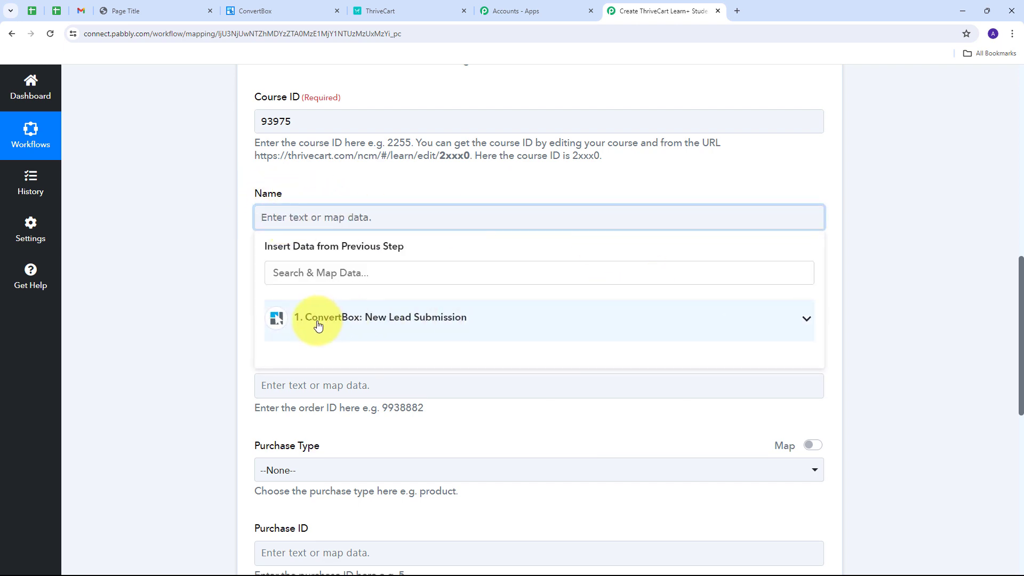
{"action": "left_click", "coordinate": [496, 318]}
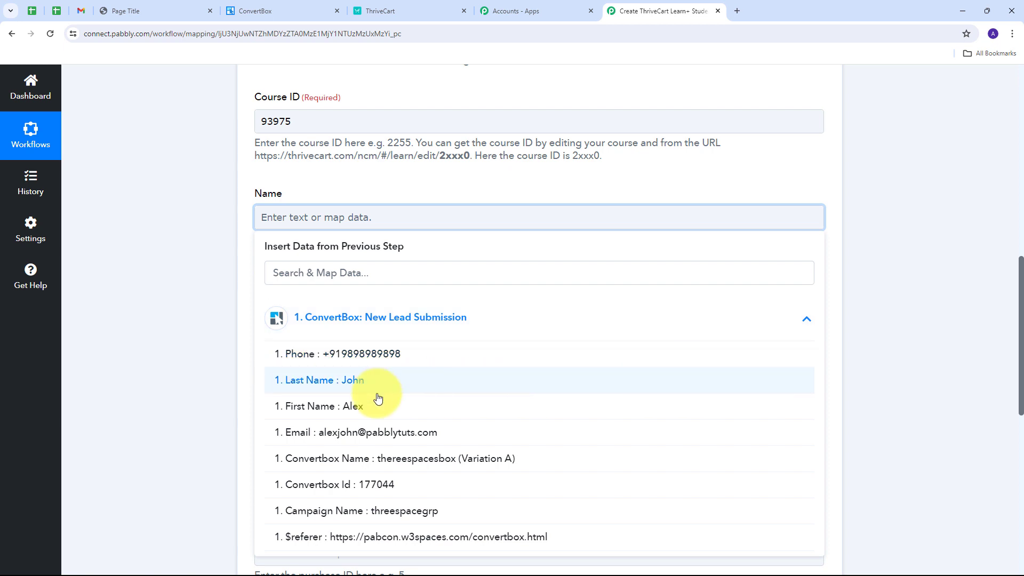
{"action": "left_click", "coordinate": [349, 410]}
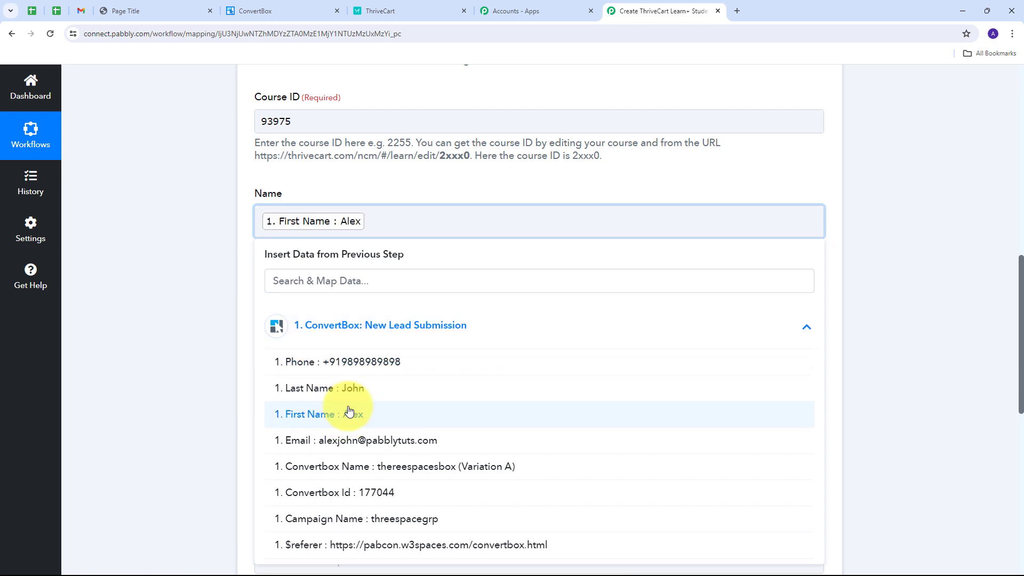
{"action": "left_click", "coordinate": [358, 389]}
Leave the optional fields empty, save the ThriveCart Learn+ action with a test request, and review the response.
{"action": "scroll", "coordinate": [343, 267], "scroll_direction": "down", "scroll_amount": 3}
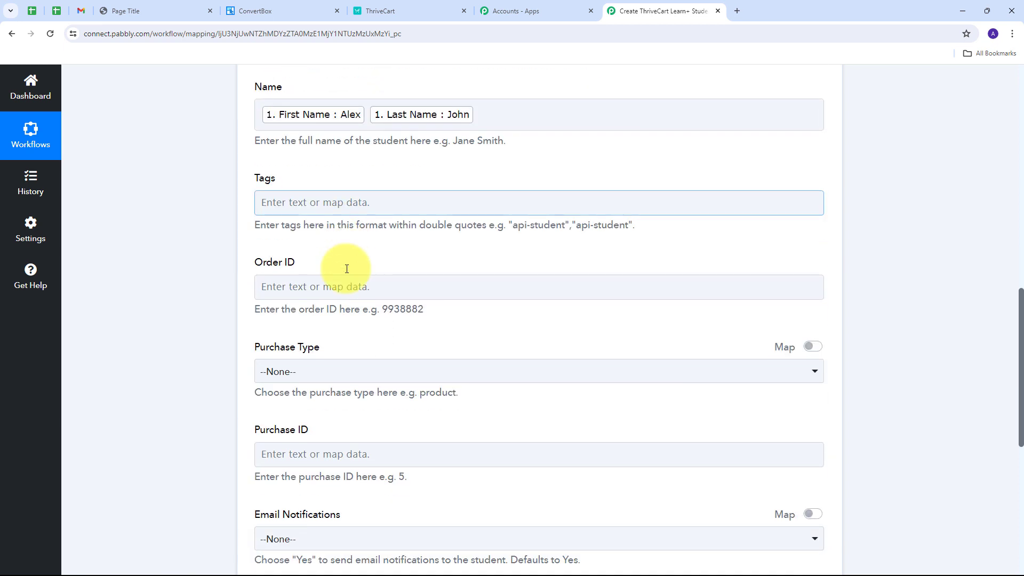
{"action": "scroll", "coordinate": [344, 269], "scroll_direction": "up", "scroll_amount": 2}
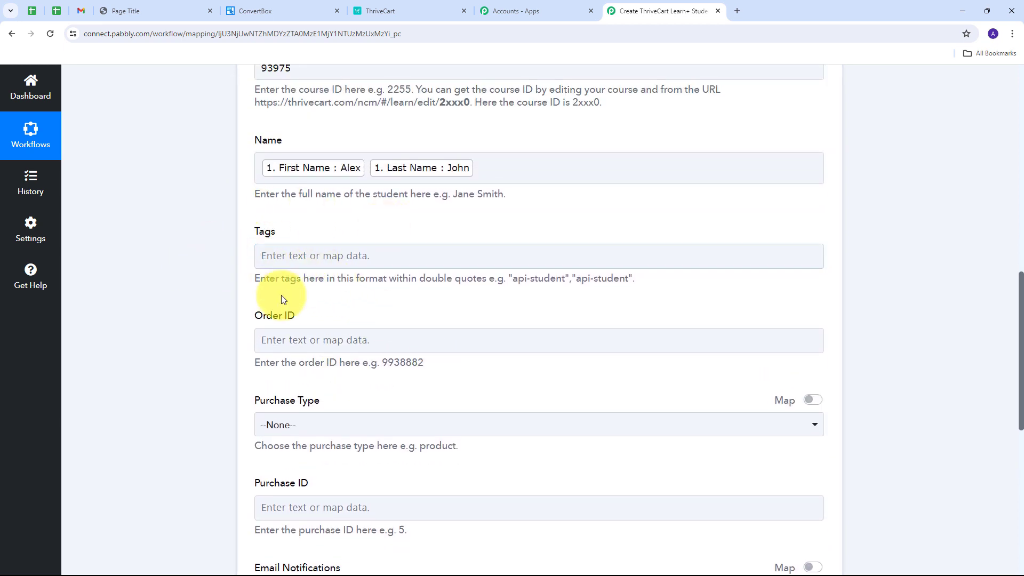
{"action": "scroll", "coordinate": [373, 347], "scroll_direction": "down", "scroll_amount": 1}
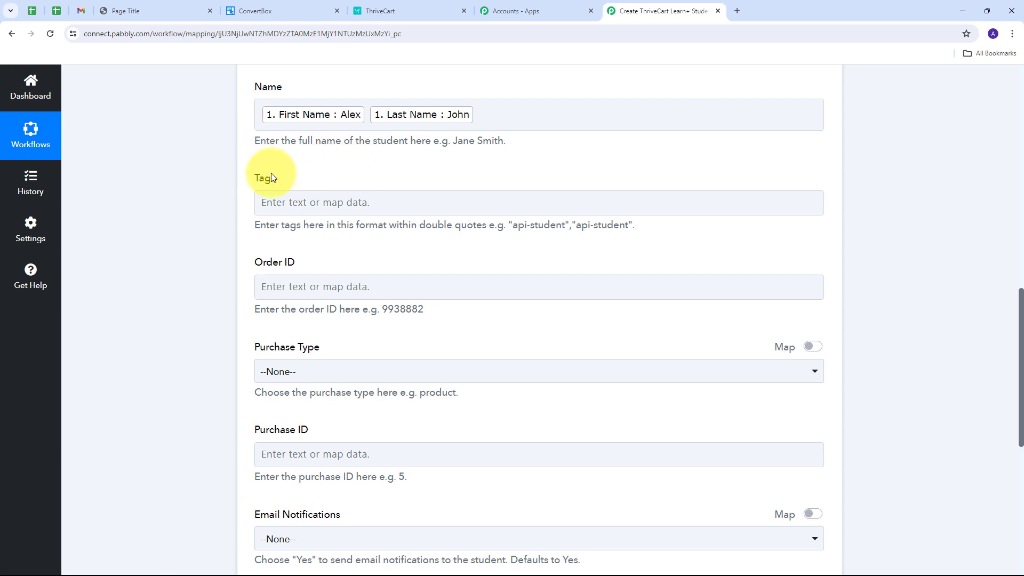
{"action": "scroll", "coordinate": [330, 195], "scroll_direction": "up", "scroll_amount": 3}
{"action": "scroll", "coordinate": [312, 194], "scroll_direction": "up", "scroll_amount": 1}
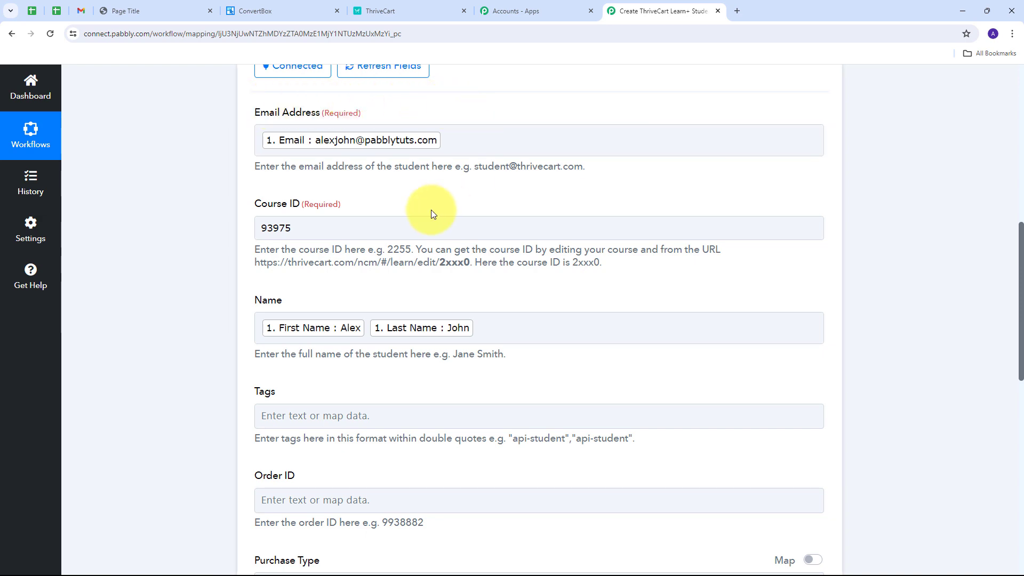
{"action": "scroll", "coordinate": [503, 180], "scroll_direction": "down", "scroll_amount": 2}
{"action": "scroll", "coordinate": [504, 179], "scroll_direction": "down", "scroll_amount": 9}
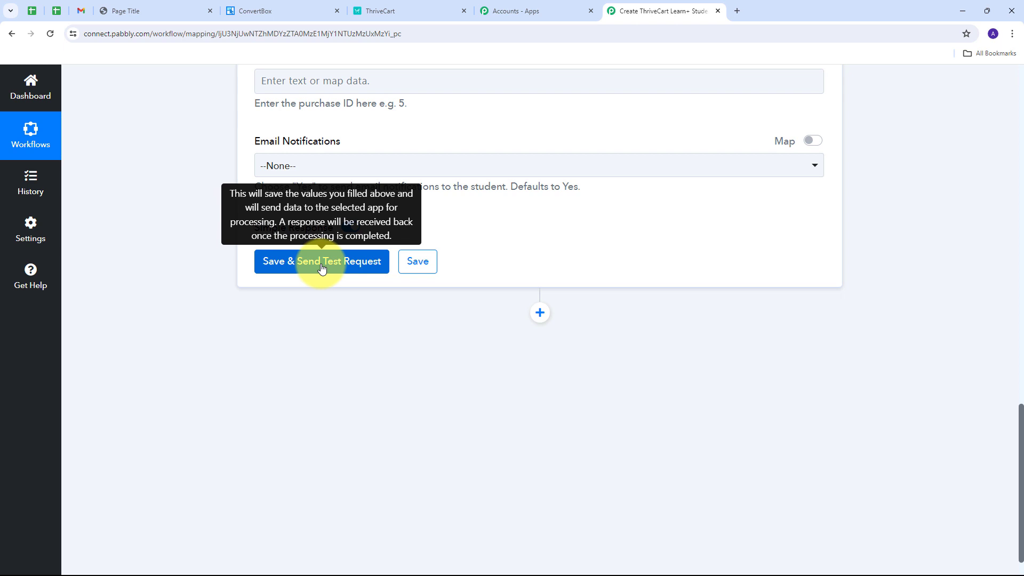
{"action": "left_click", "coordinate": [322, 263]}
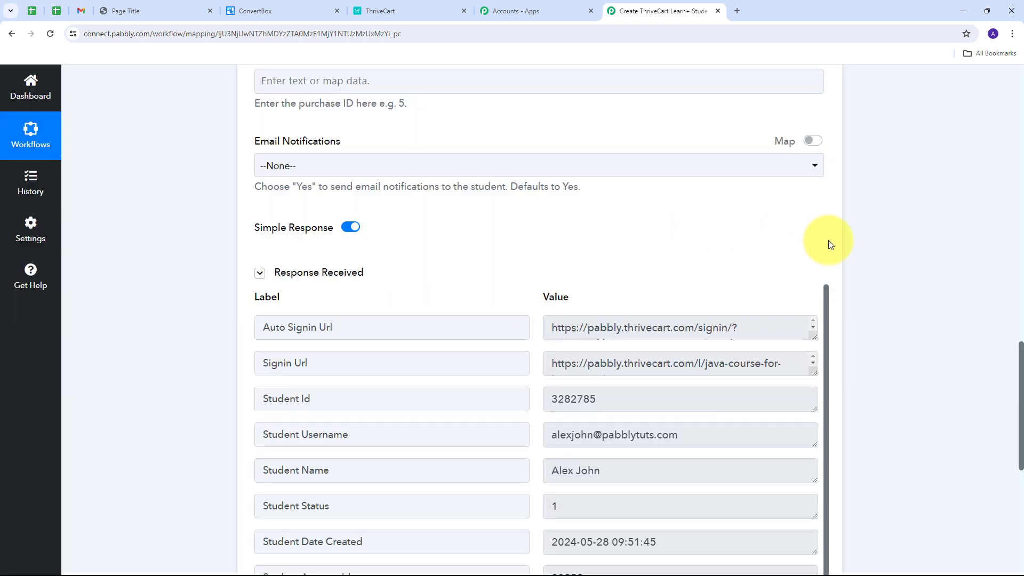
{"action": "scroll", "coordinate": [831, 245], "scroll_direction": "down", "scroll_amount": 2}
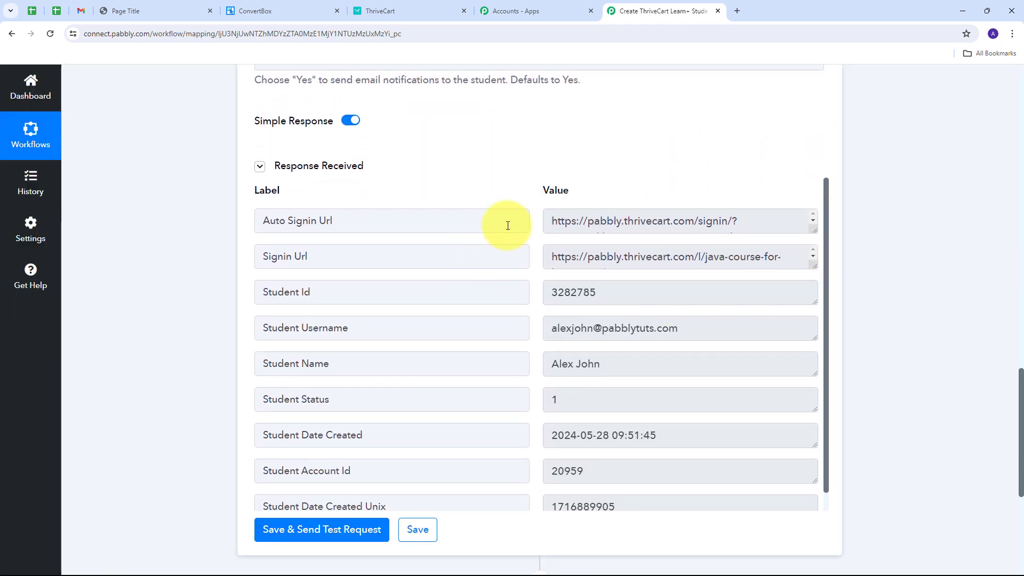
{"action": "scroll", "coordinate": [517, 139], "scroll_direction": "down", "scroll_amount": 2}
{"action": "scroll", "coordinate": [517, 139], "scroll_direction": "down", "scroll_amount": 1}
{"action": "scroll", "coordinate": [523, 201], "scroll_direction": "up", "scroll_amount": 2}
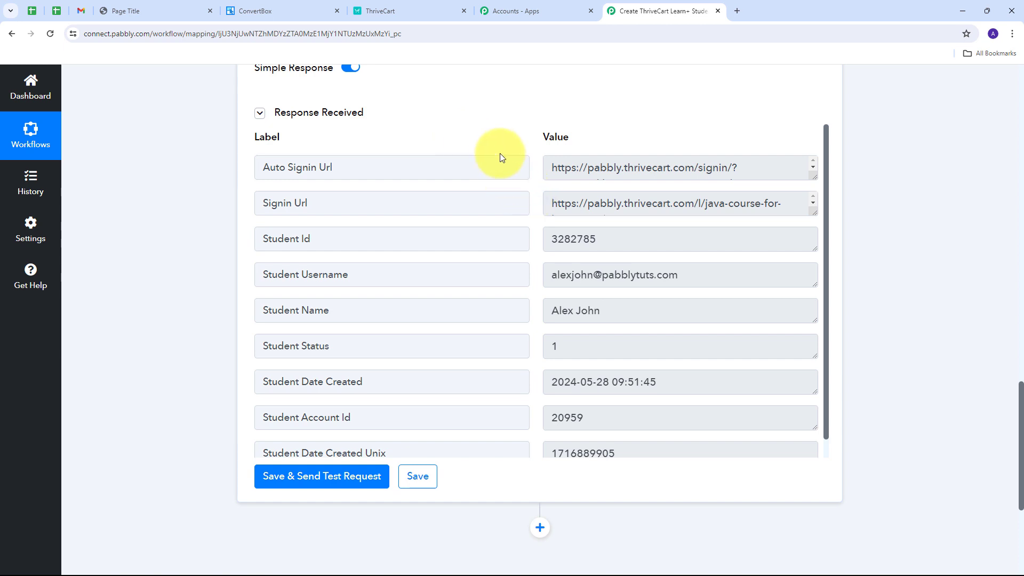
Switch to ThriveCart, open the newest student's profile from the Learn students list, and check the name, email and enrolled courses.
{"action": "left_click", "coordinate": [405, 13]}
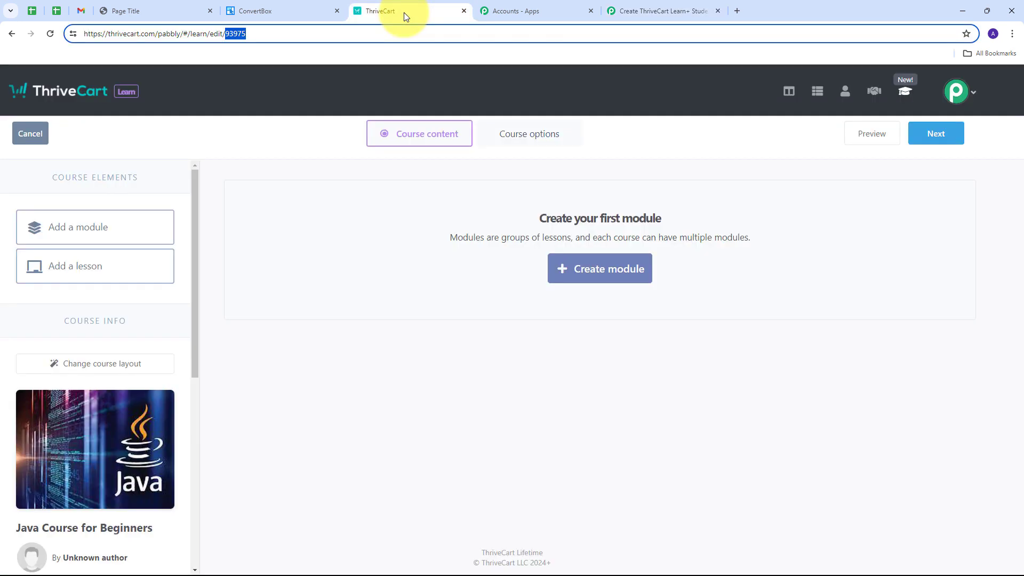
{"action": "left_click", "coordinate": [14, 35]}
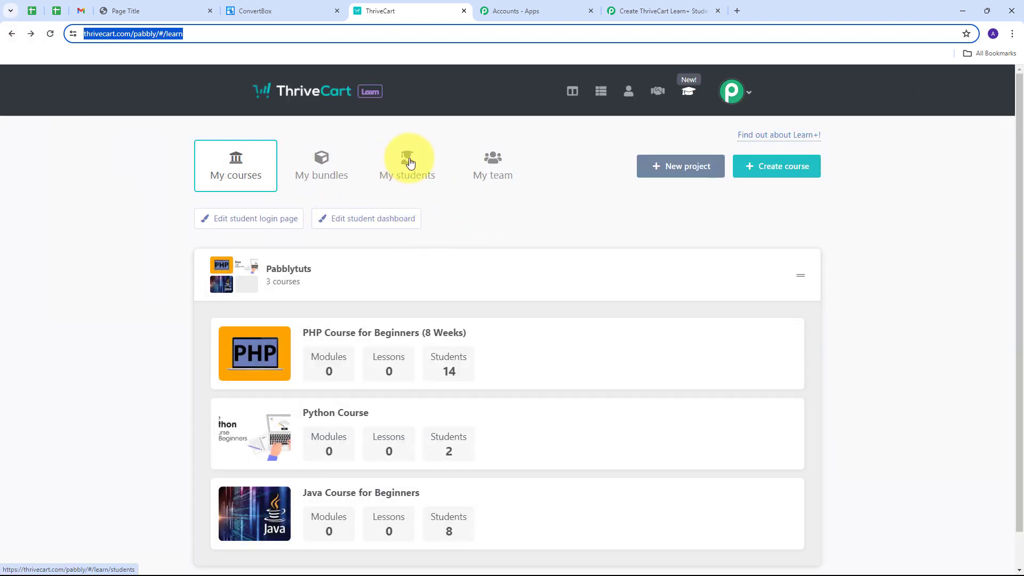
{"action": "left_click", "coordinate": [410, 162]}
{"action": "scroll", "coordinate": [550, 200], "scroll_direction": "down", "scroll_amount": 2}
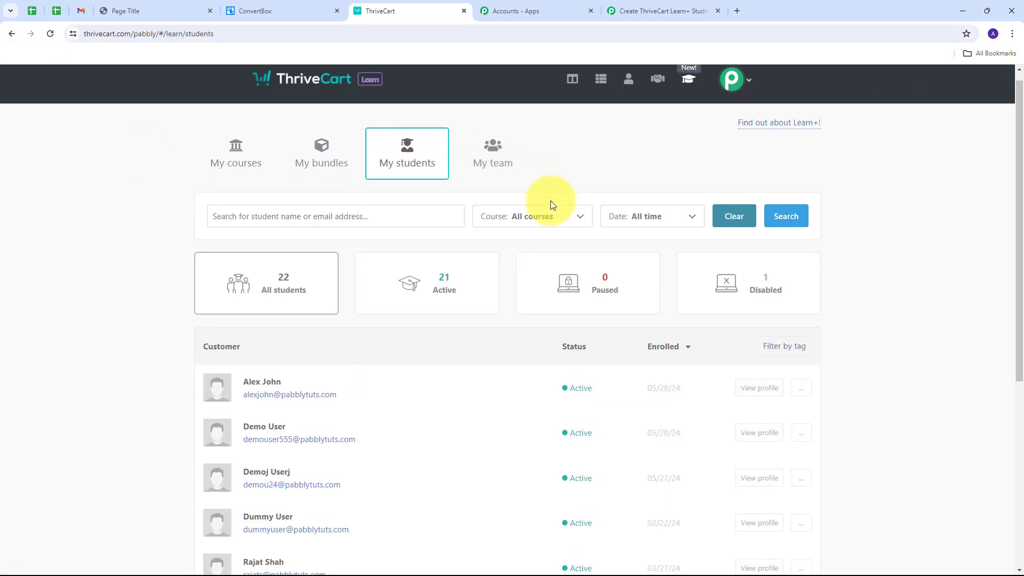
{"action": "scroll", "coordinate": [297, 222], "scroll_direction": "down", "scroll_amount": 2}
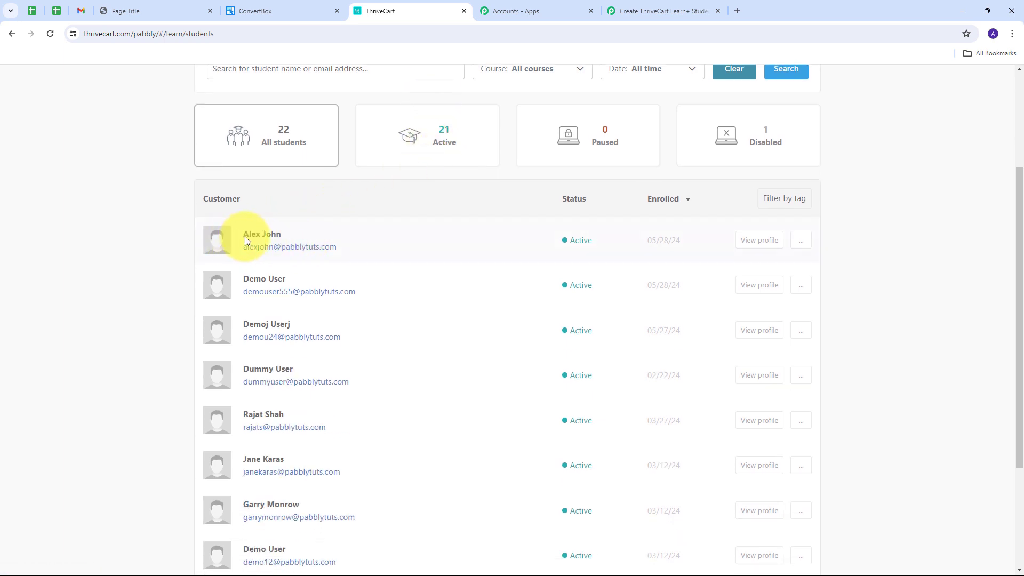
{"action": "left_click", "coordinate": [263, 235]}
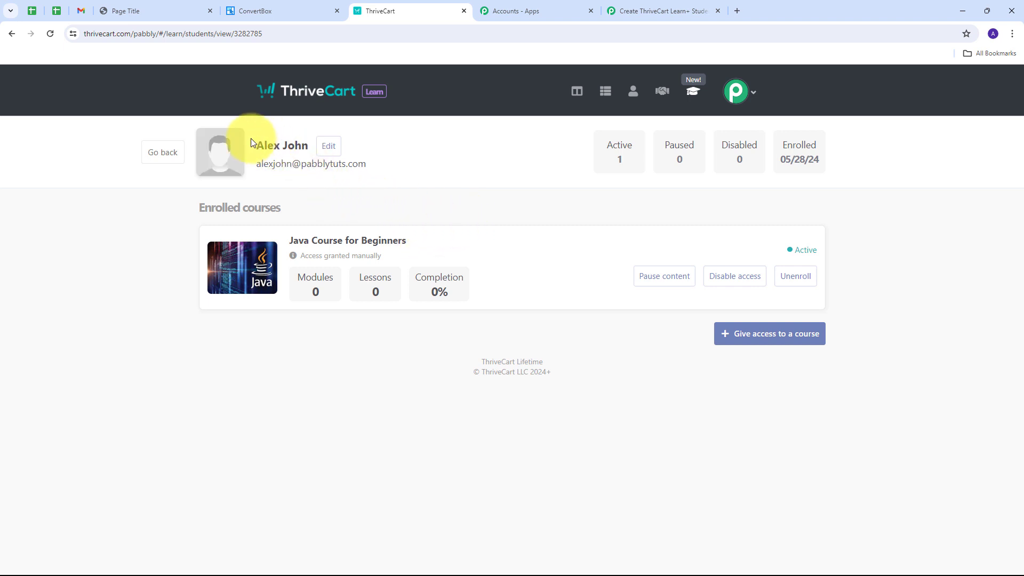
{"action": "left_click_drag", "start_coordinate": [260, 148], "coordinate": [447, 173]}
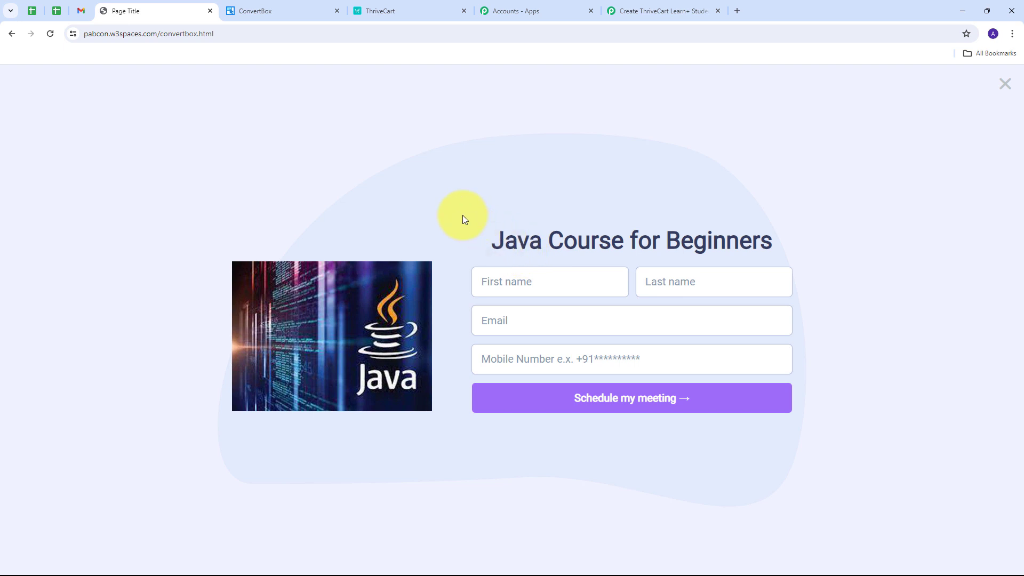
Fill in the Java Course for Beginners form with a test lead's first name, last name, email and mobile number, and submit it.
{"action": "left_click", "coordinate": [512, 281]}
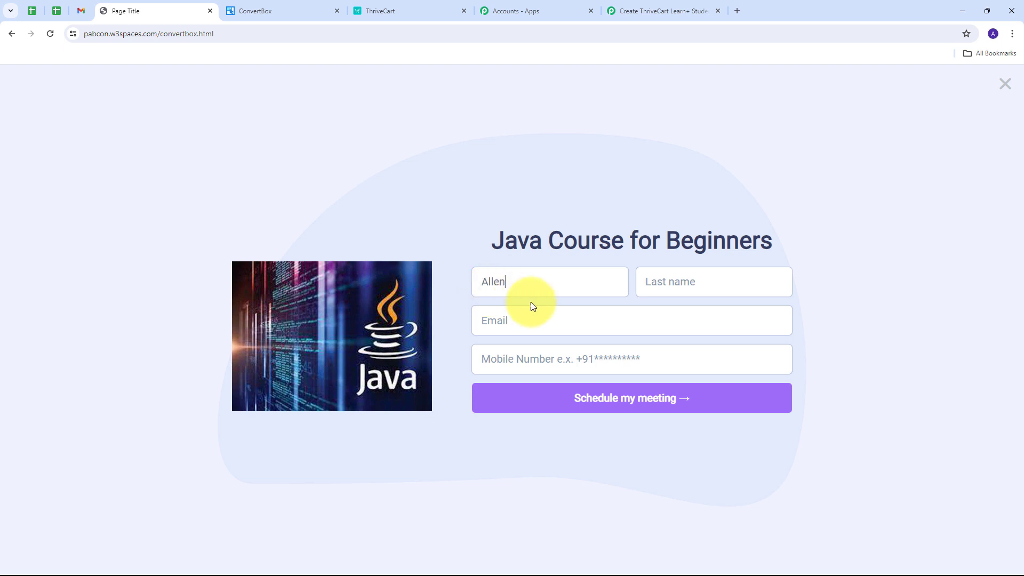
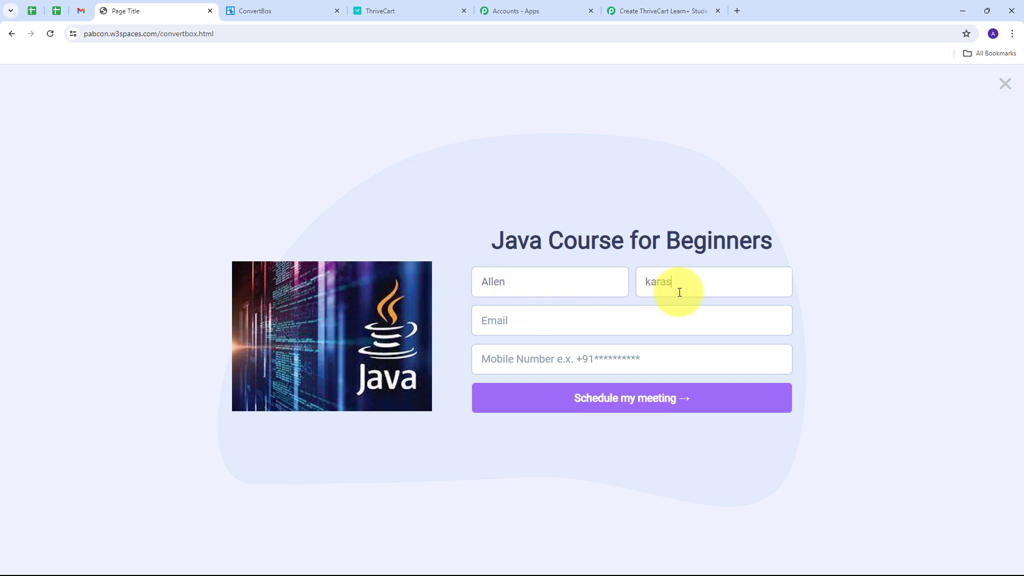
{"action": "left_click", "coordinate": [590, 322]}
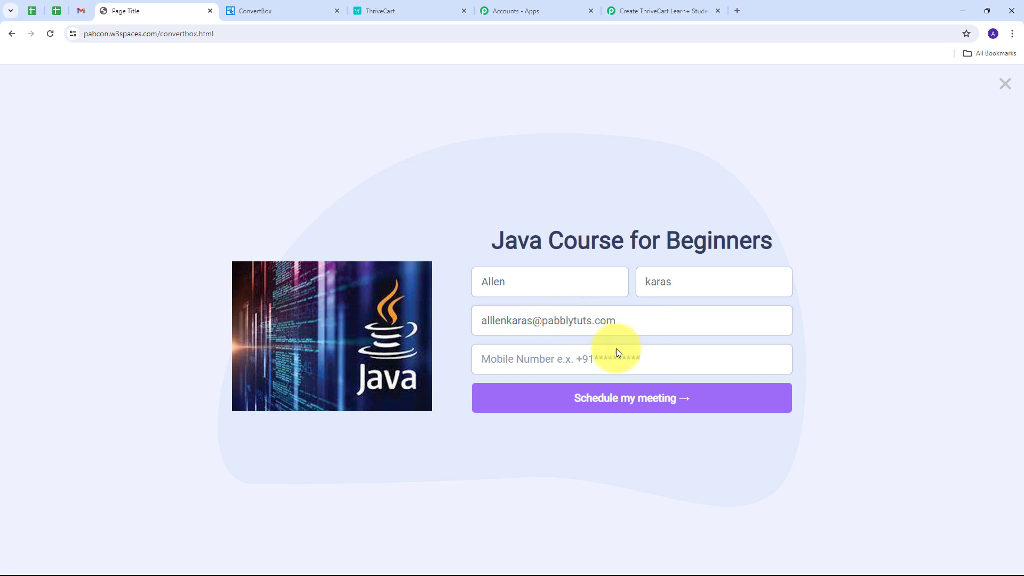
{"action": "left_click", "coordinate": [530, 357]}
{"action": "type", "text": "+919797979797"}
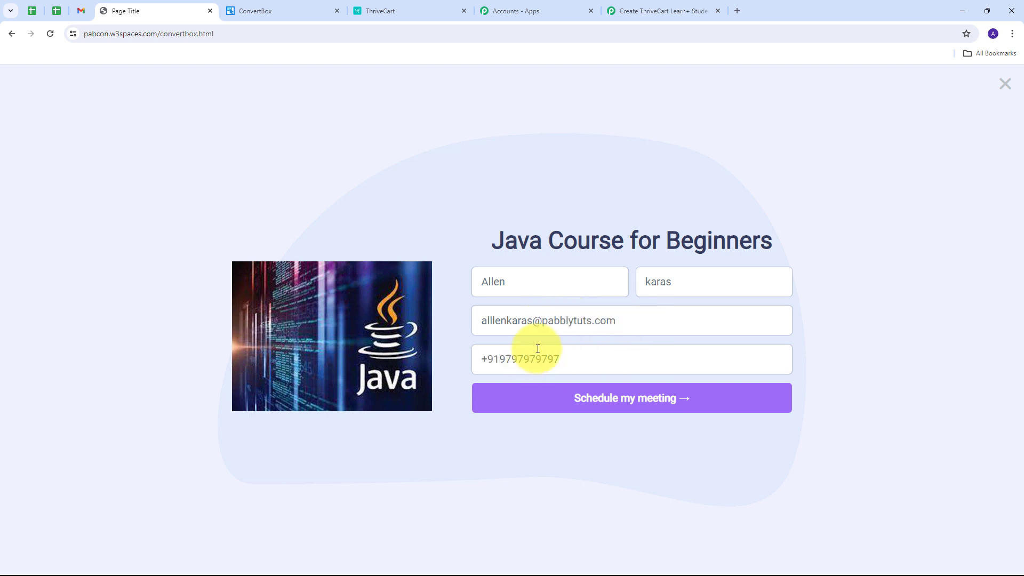
{"action": "left_click", "coordinate": [616, 414]}
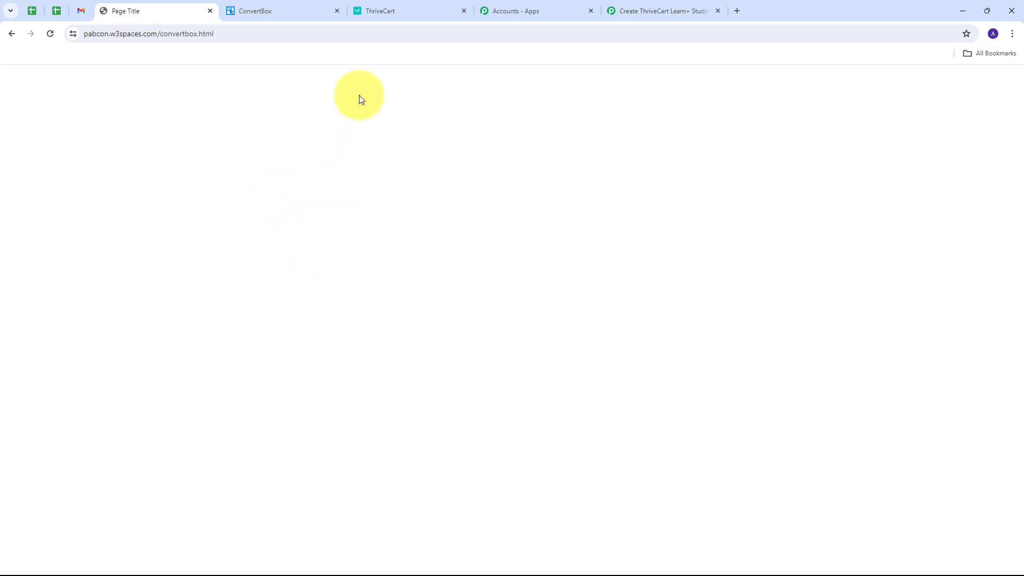
Check the newly enrolled student's profile from the ThriveCart students list, and return to the Pabbly Connect workflow overview.
{"action": "left_click", "coordinate": [392, 16]}
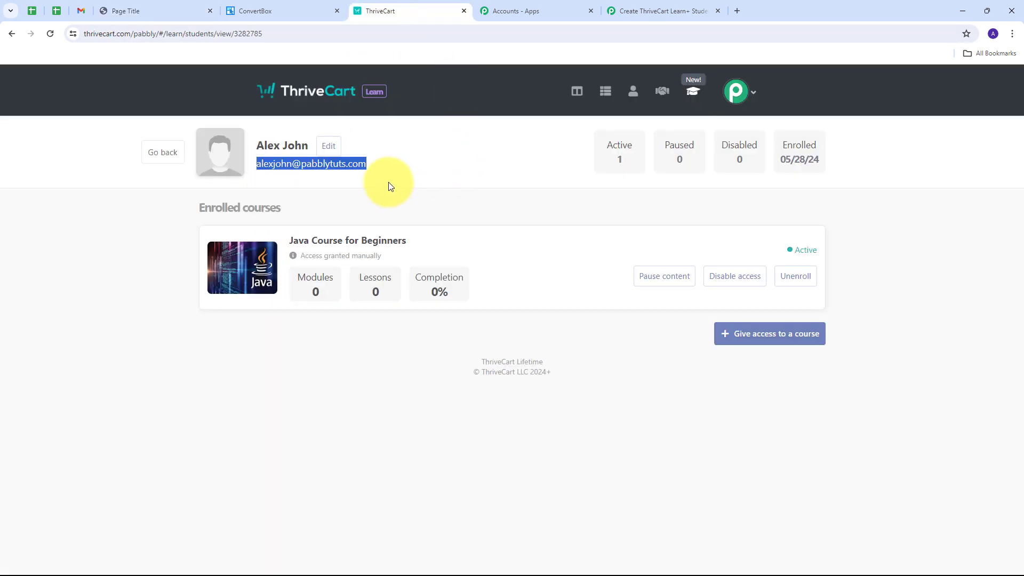
{"action": "left_click", "coordinate": [11, 34]}
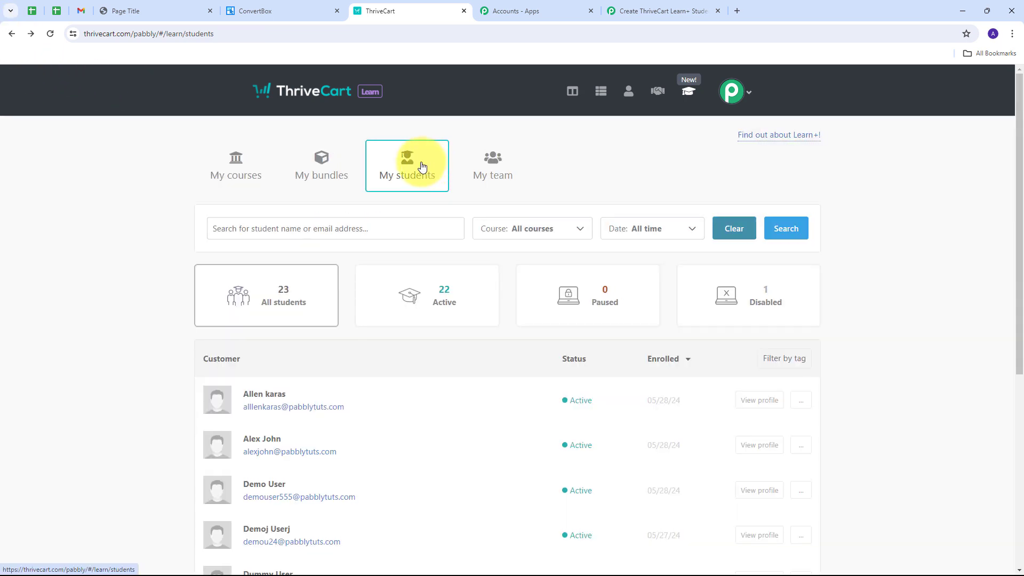
{"action": "scroll", "coordinate": [252, 296], "scroll_direction": "down", "scroll_amount": 2}
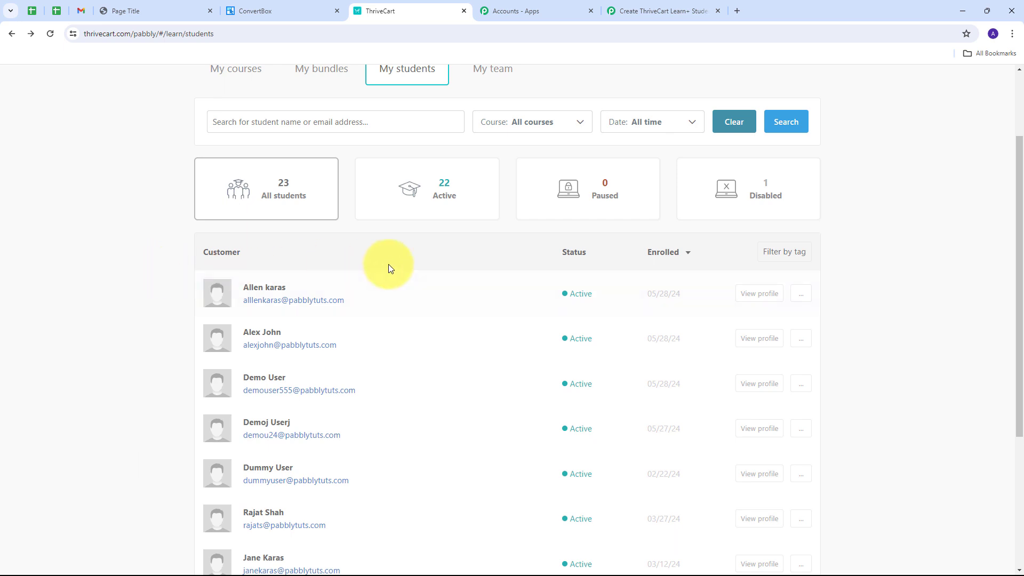
{"action": "left_click", "coordinate": [758, 297]}
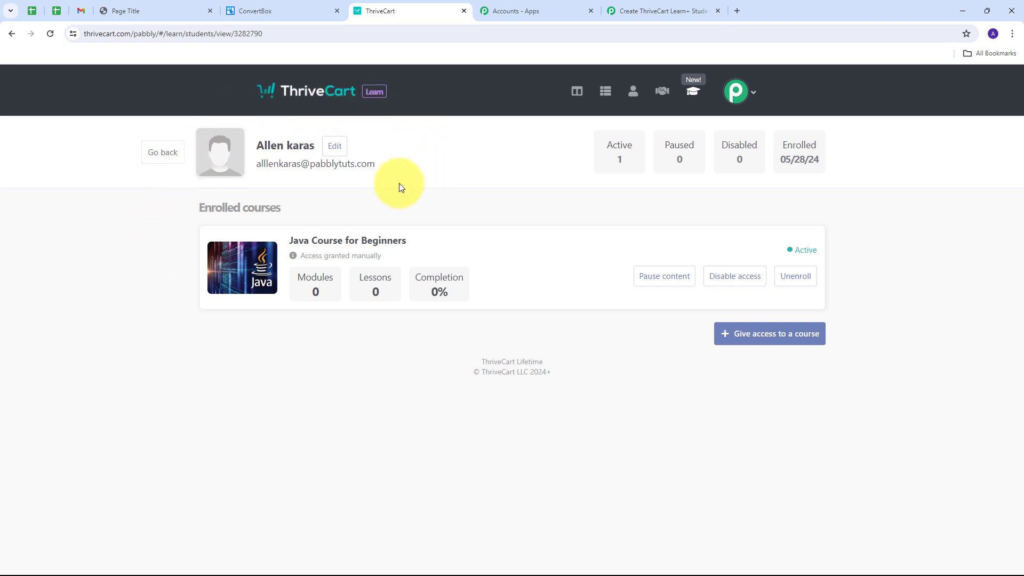
{"action": "left_click", "coordinate": [634, 12]}
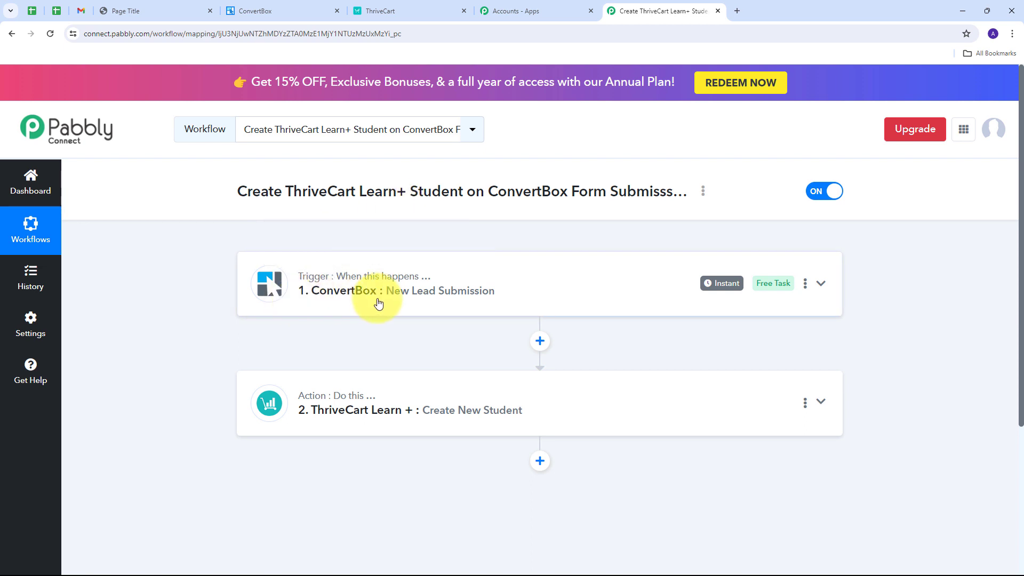
{"action": "scroll", "coordinate": [215, 280], "scroll_direction": "down", "scroll_amount": 1}
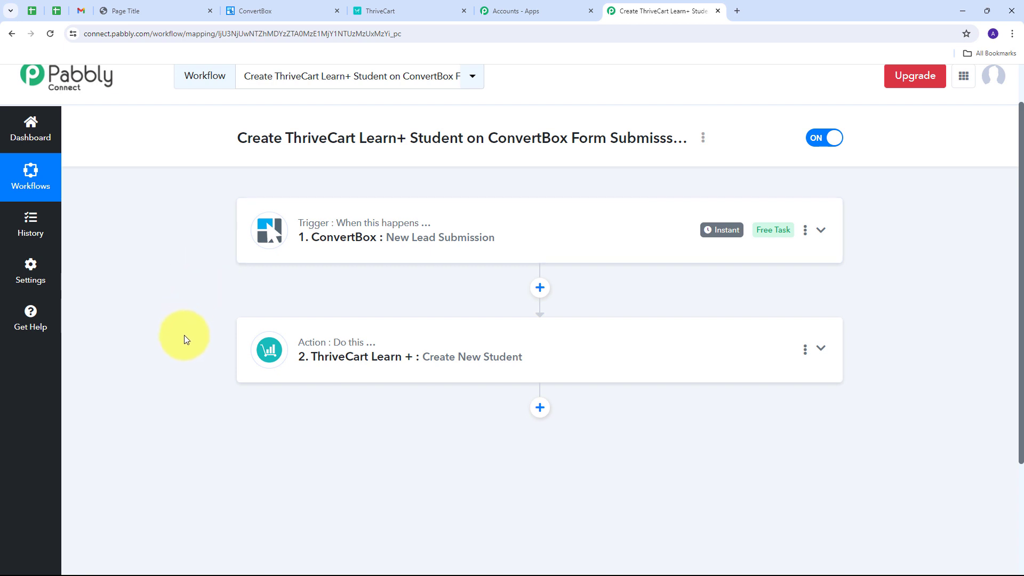